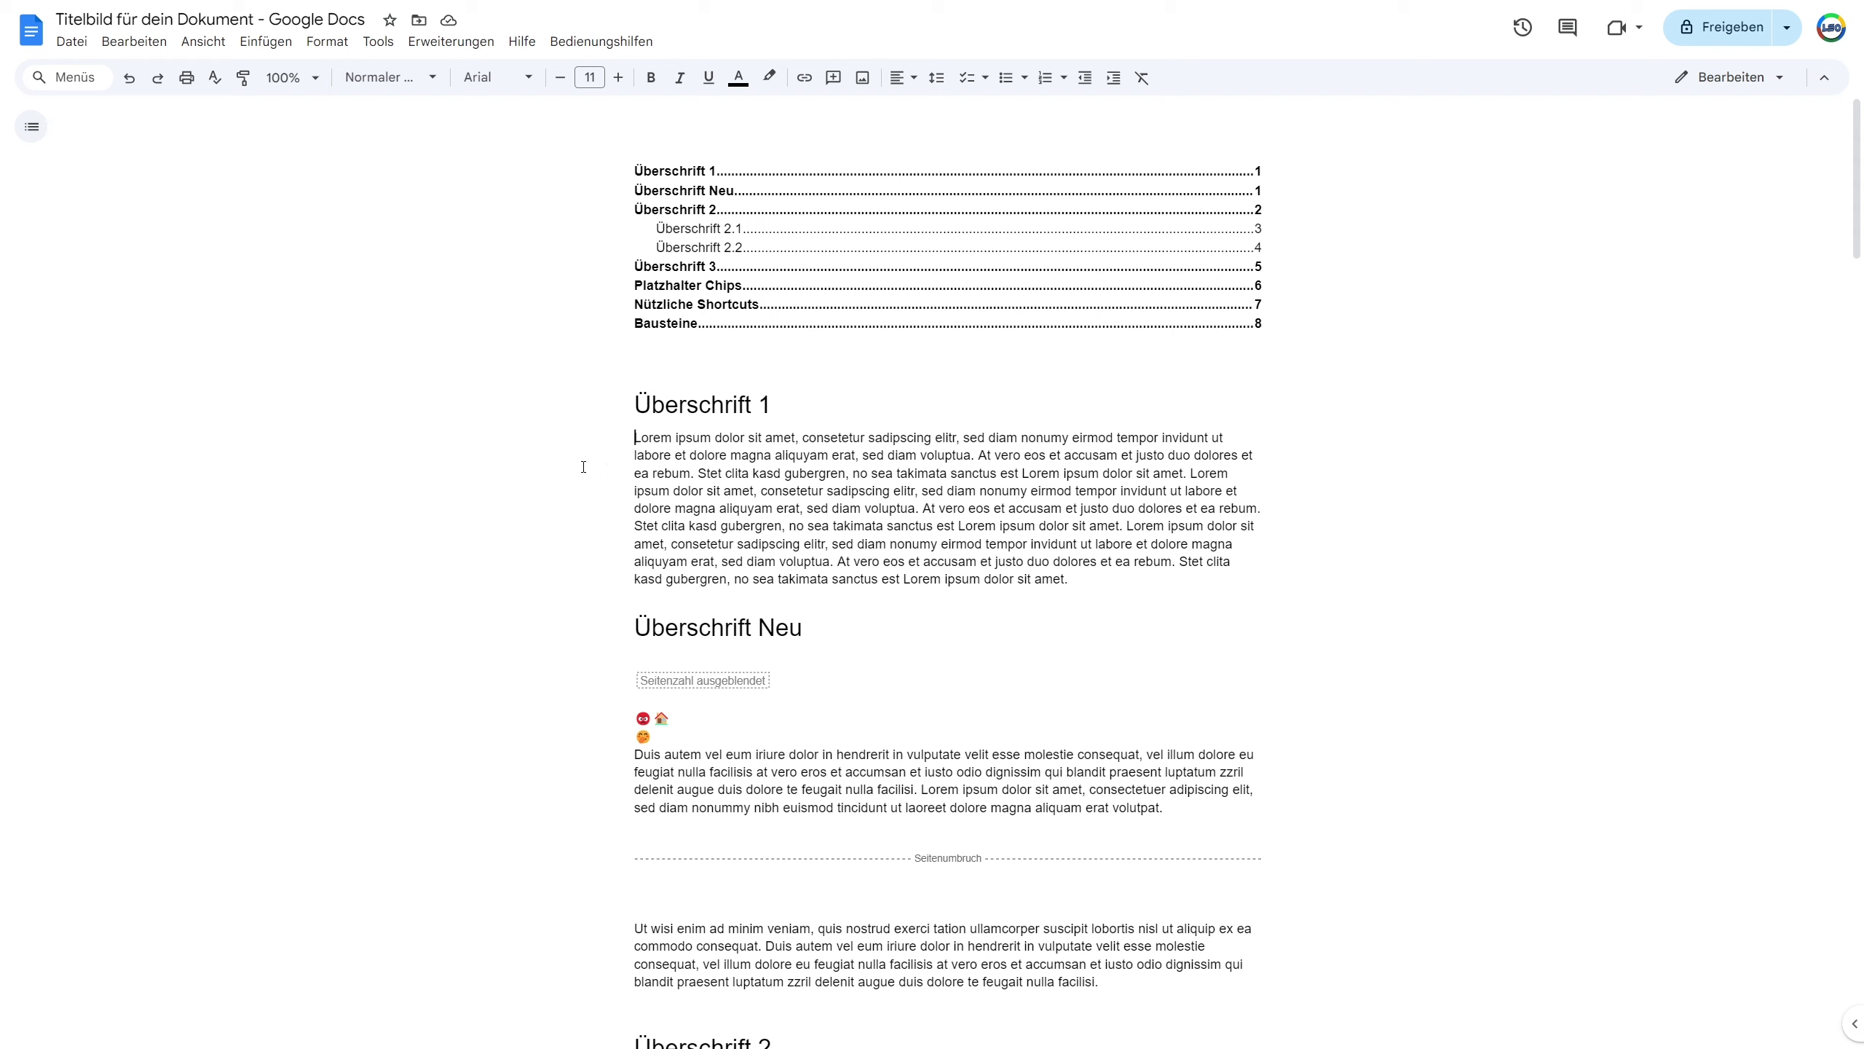
Open the stock photo library for a cover image via Einfügen > Titelbild > Aus Stock-Fotos auswählen
click(265, 41)
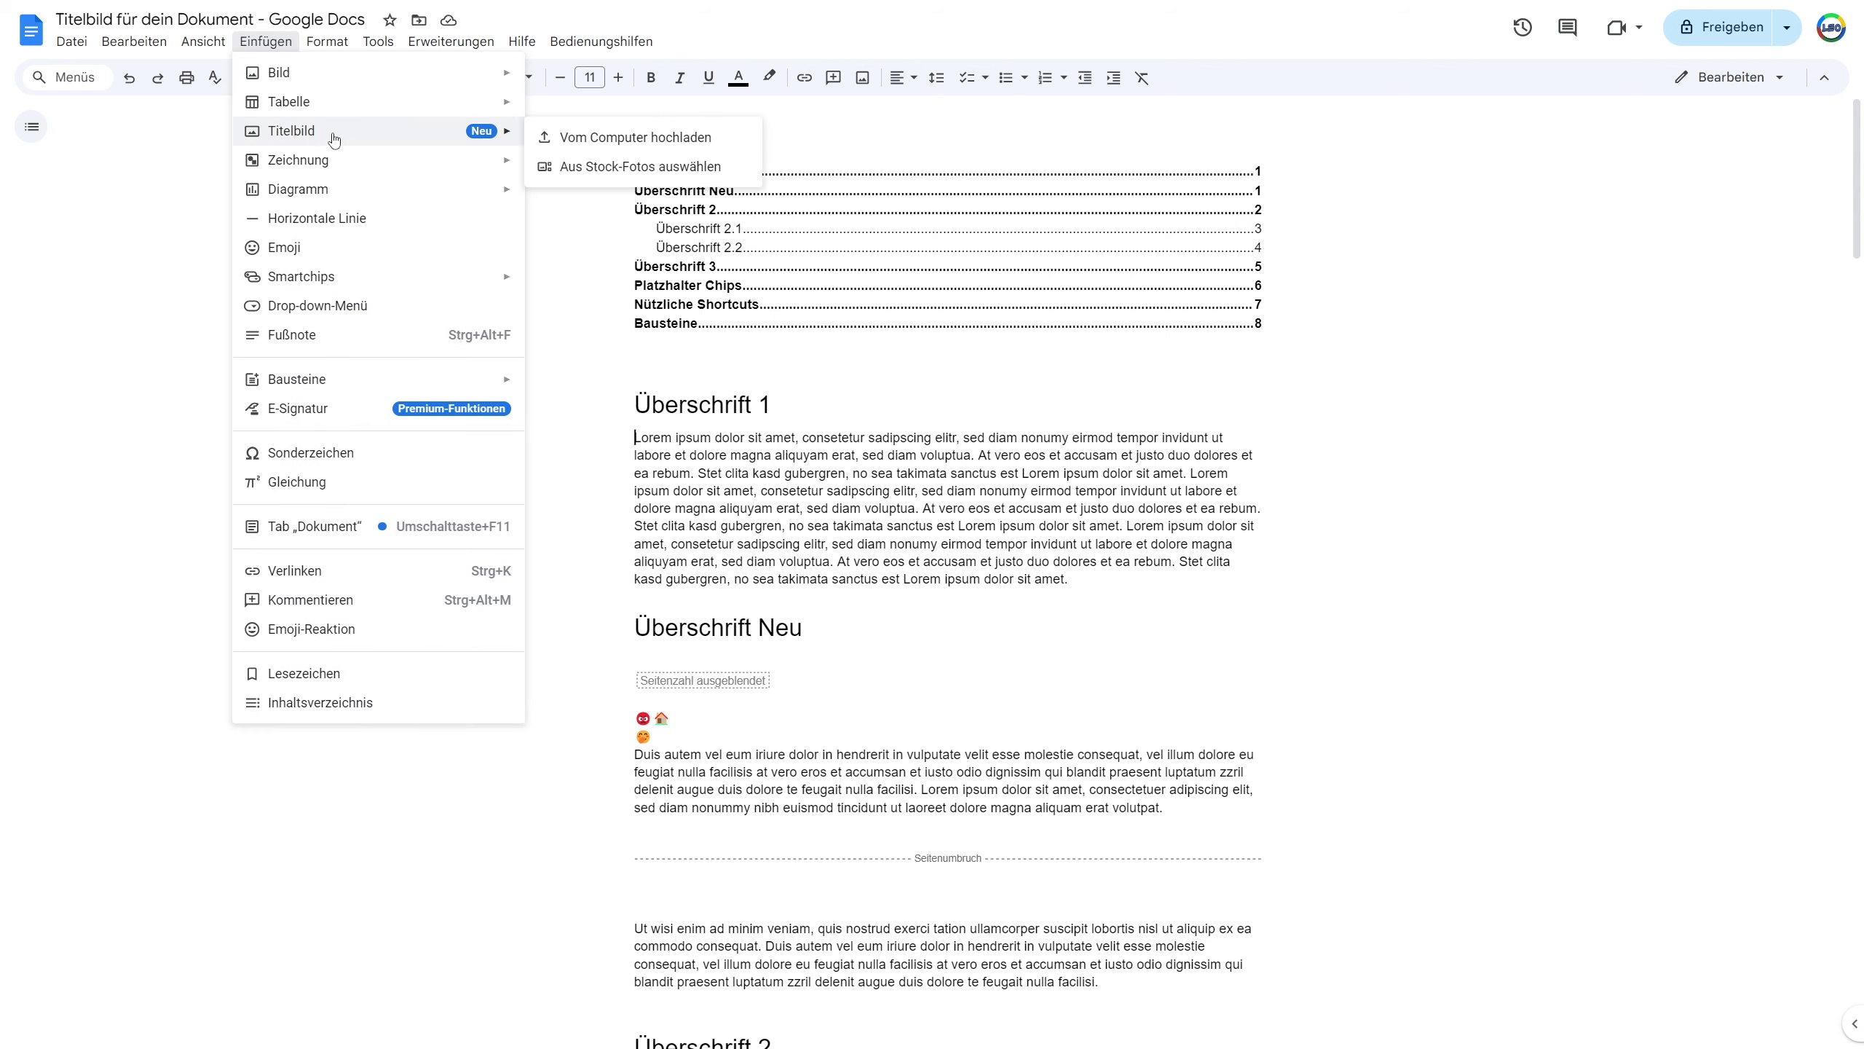
mouse_move(291, 131)
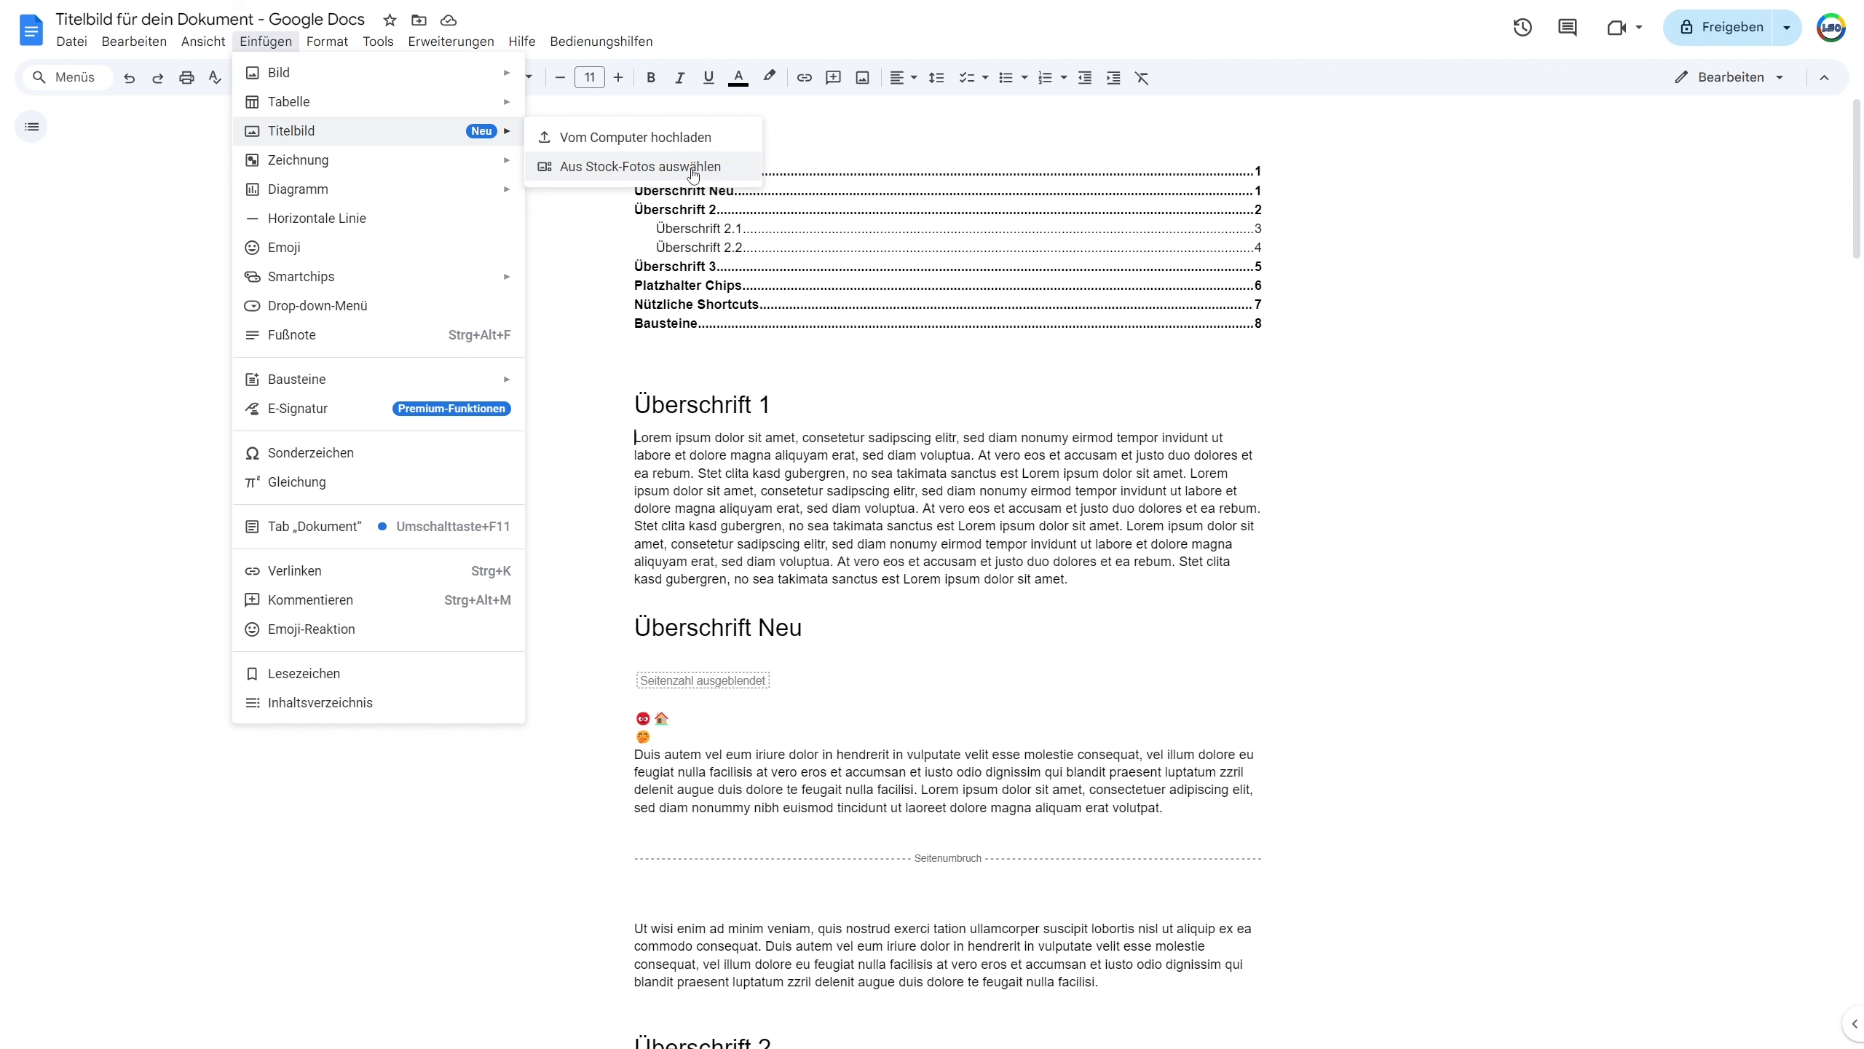
click(641, 167)
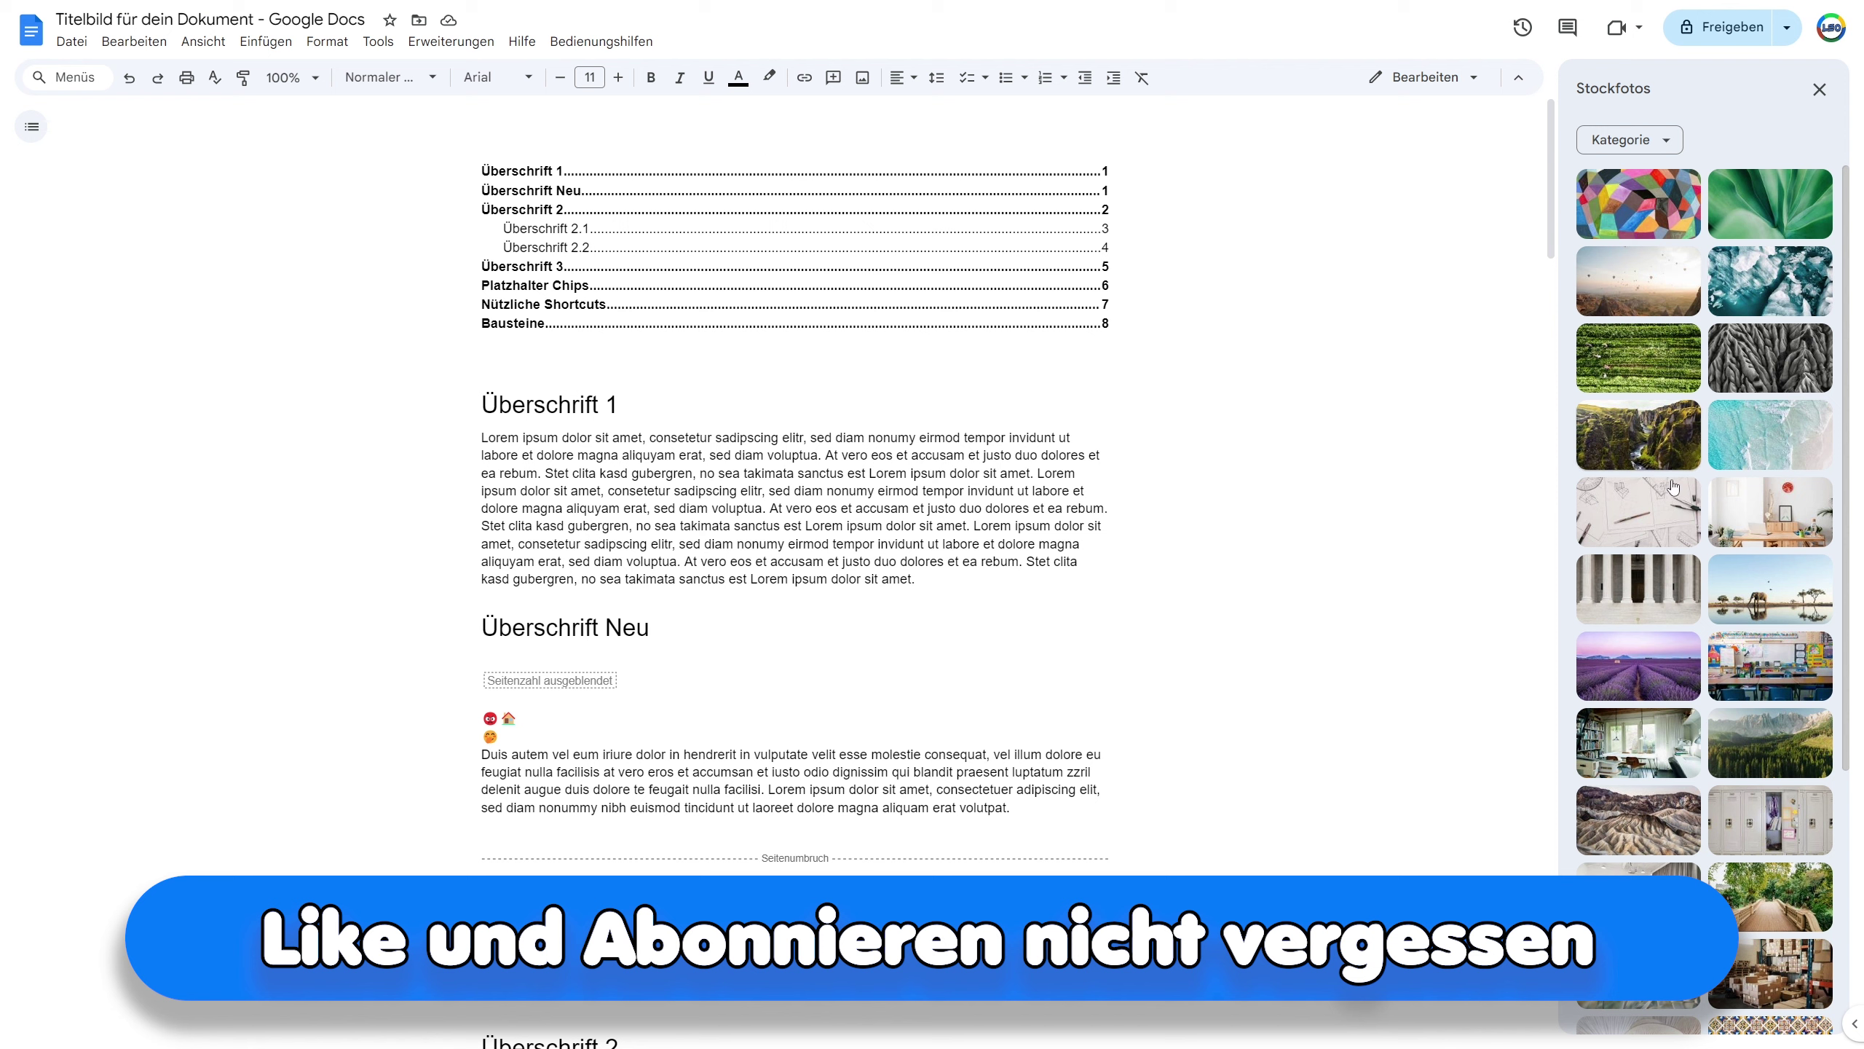
Filter the stock photos to the Reisen category and insert the lavender field photo as cover
scroll(1709, 462, down, 5)
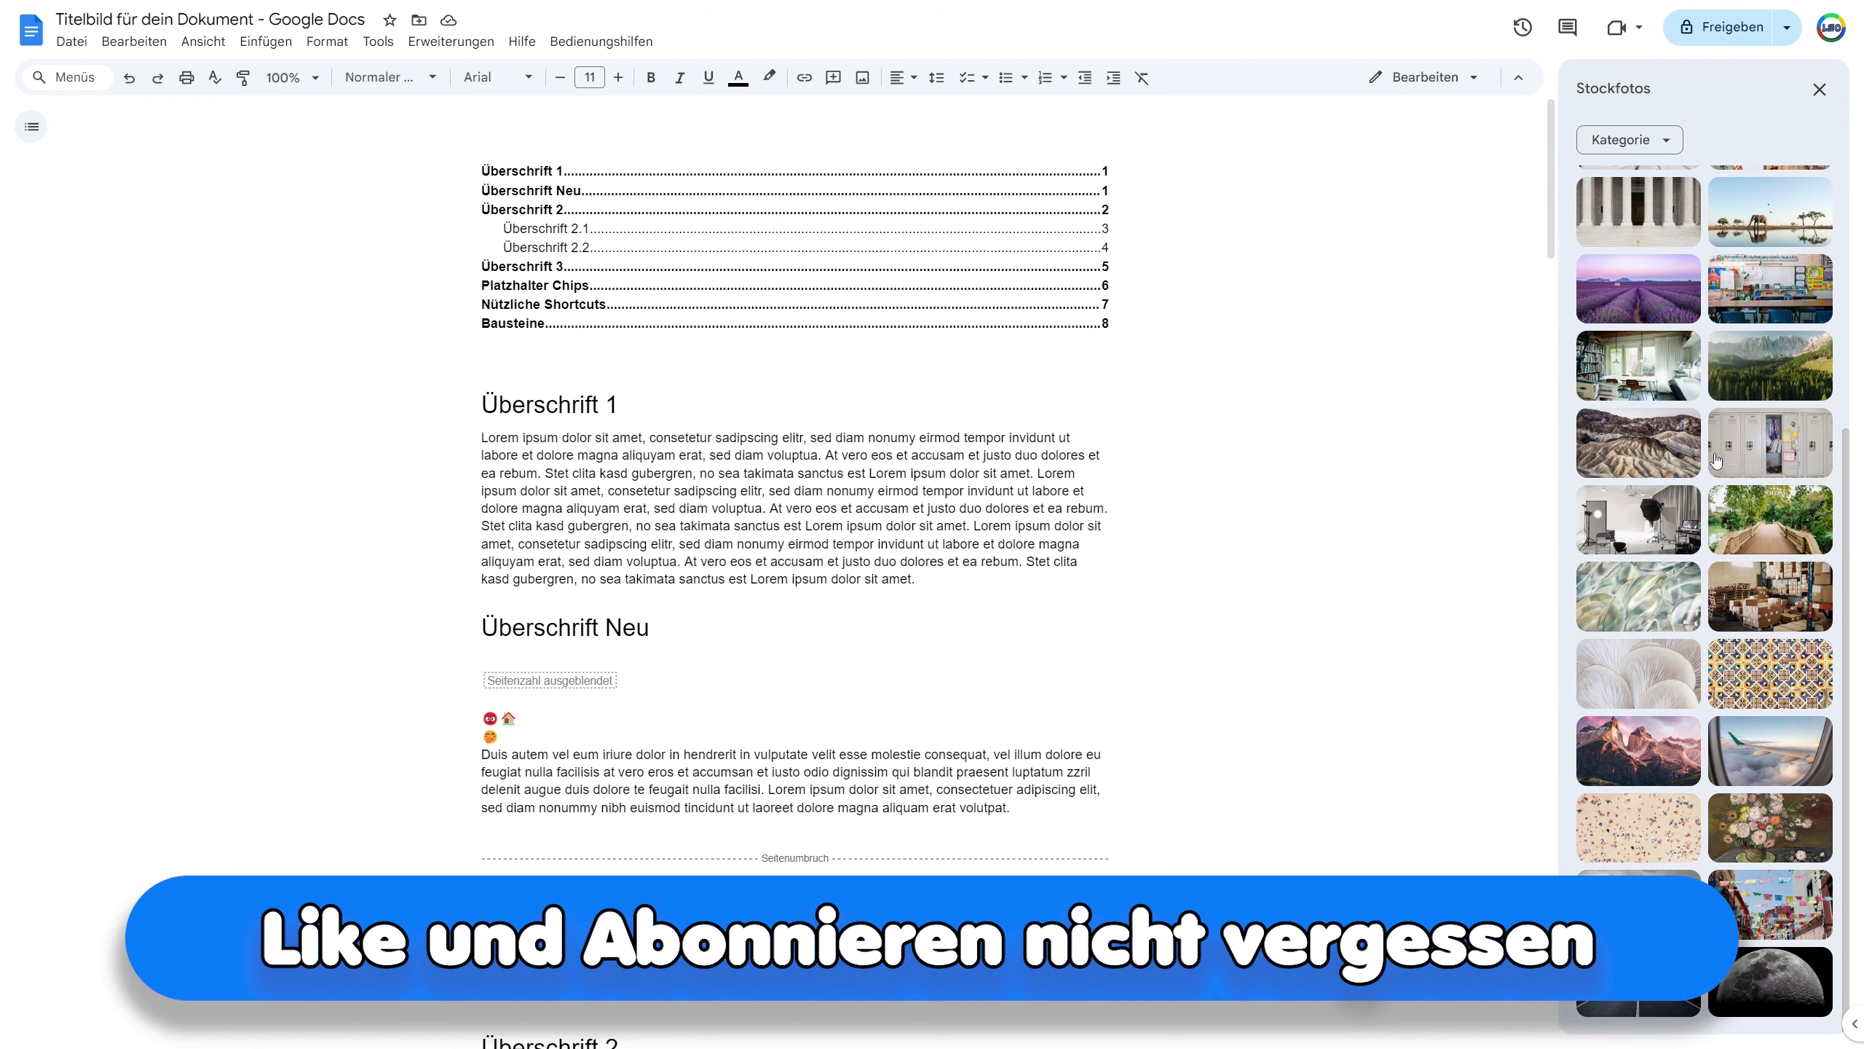
scroll(1709, 441, up, 5)
click(1653, 146)
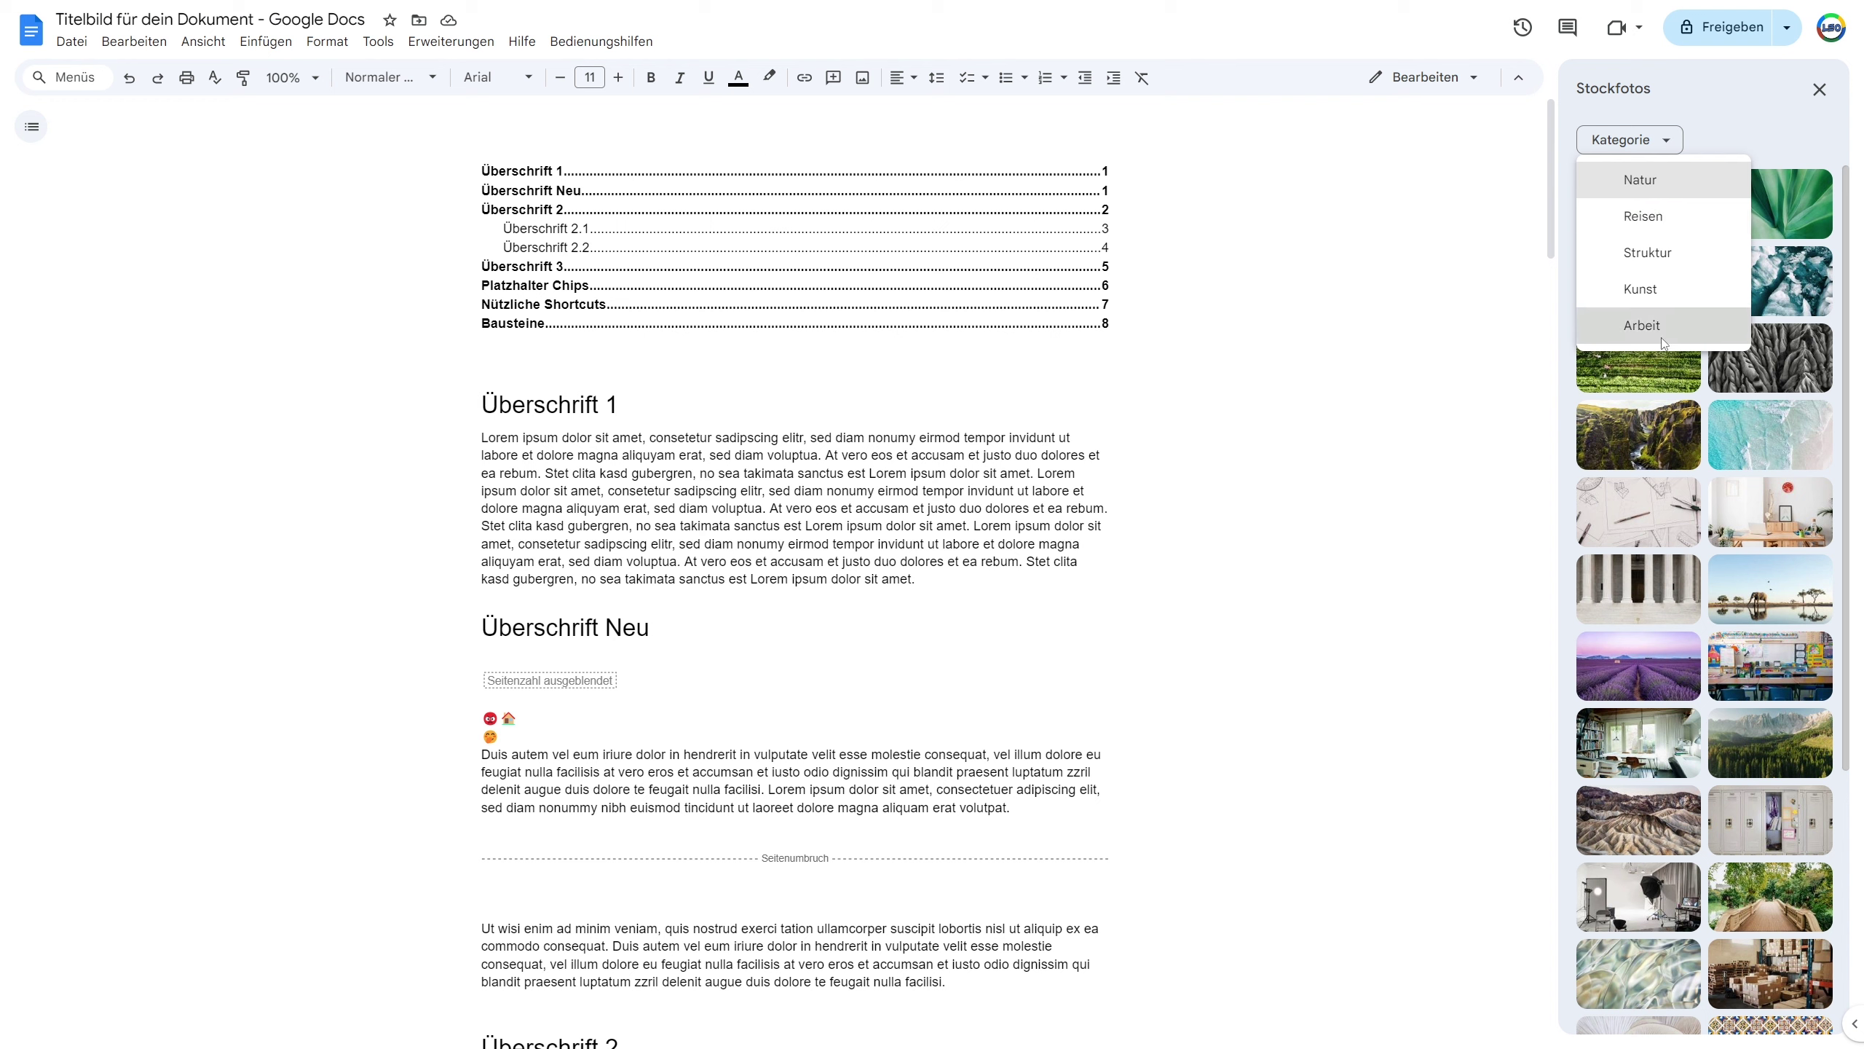
click(1663, 327)
click(1622, 140)
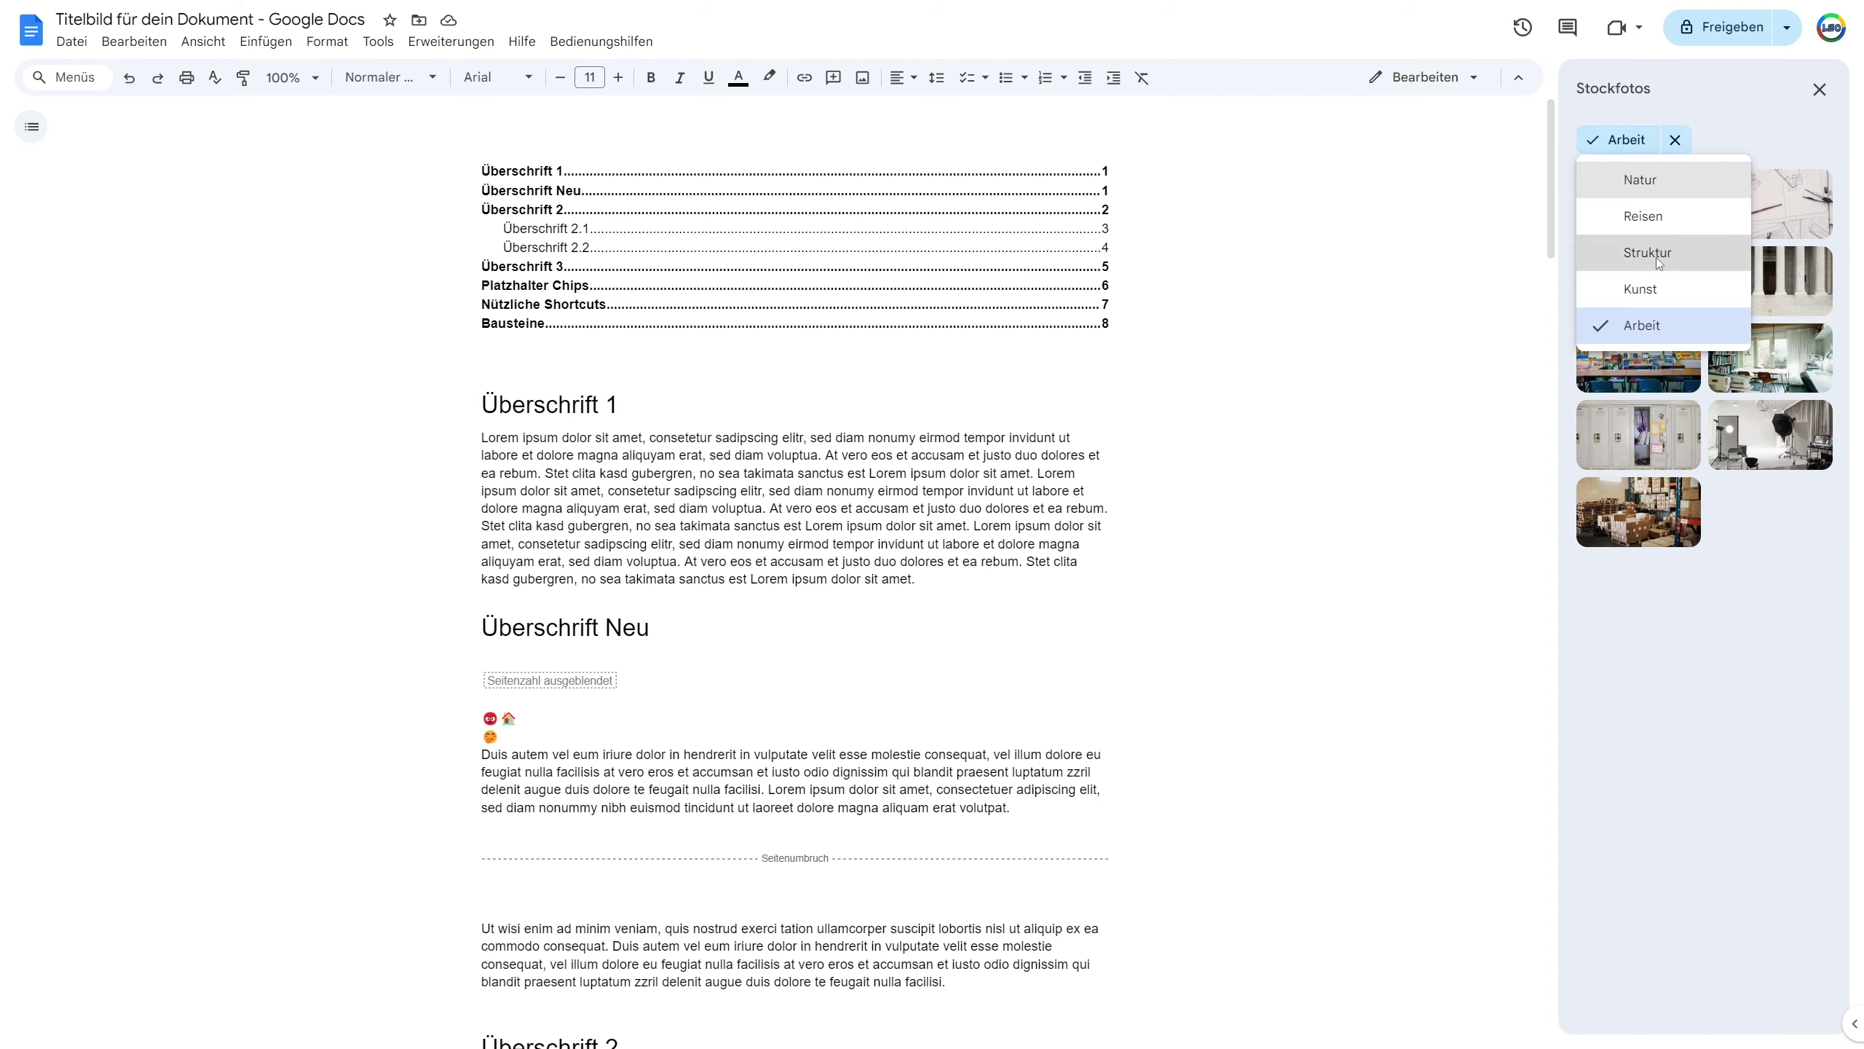
click(1656, 254)
click(1644, 144)
click(1655, 214)
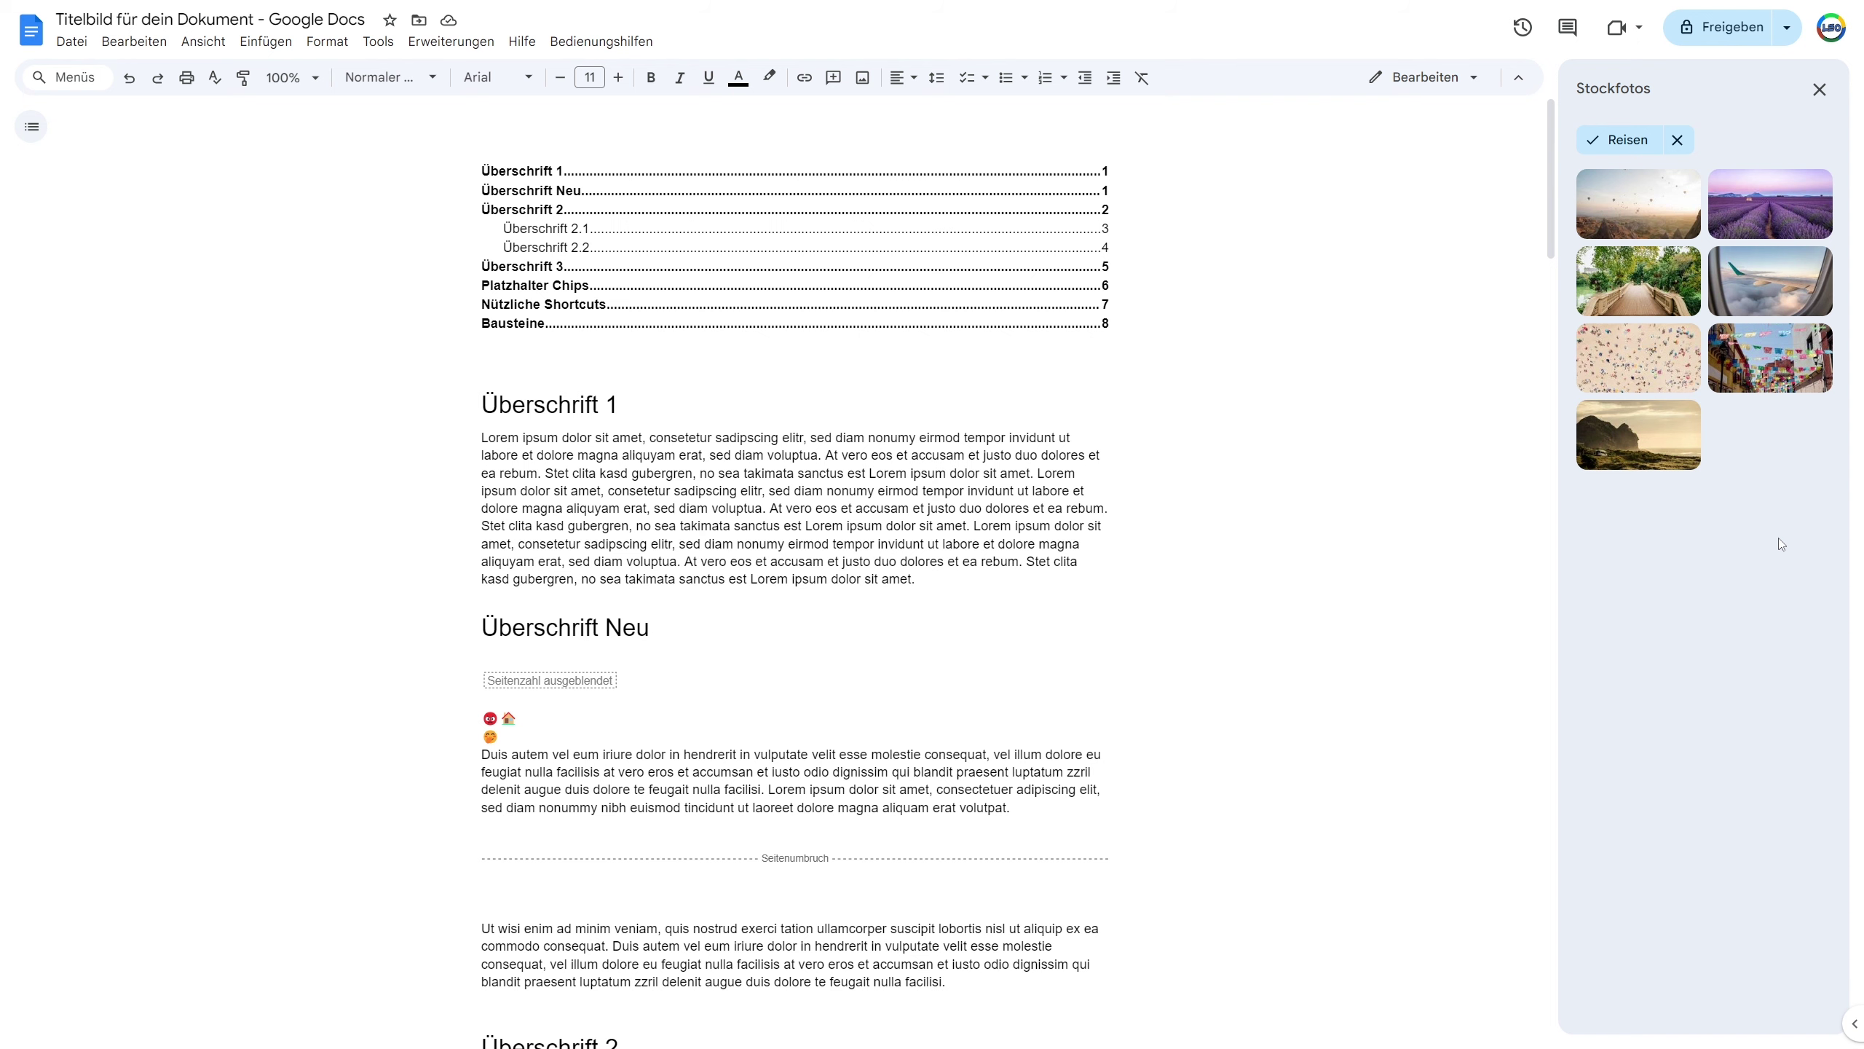
click(1747, 215)
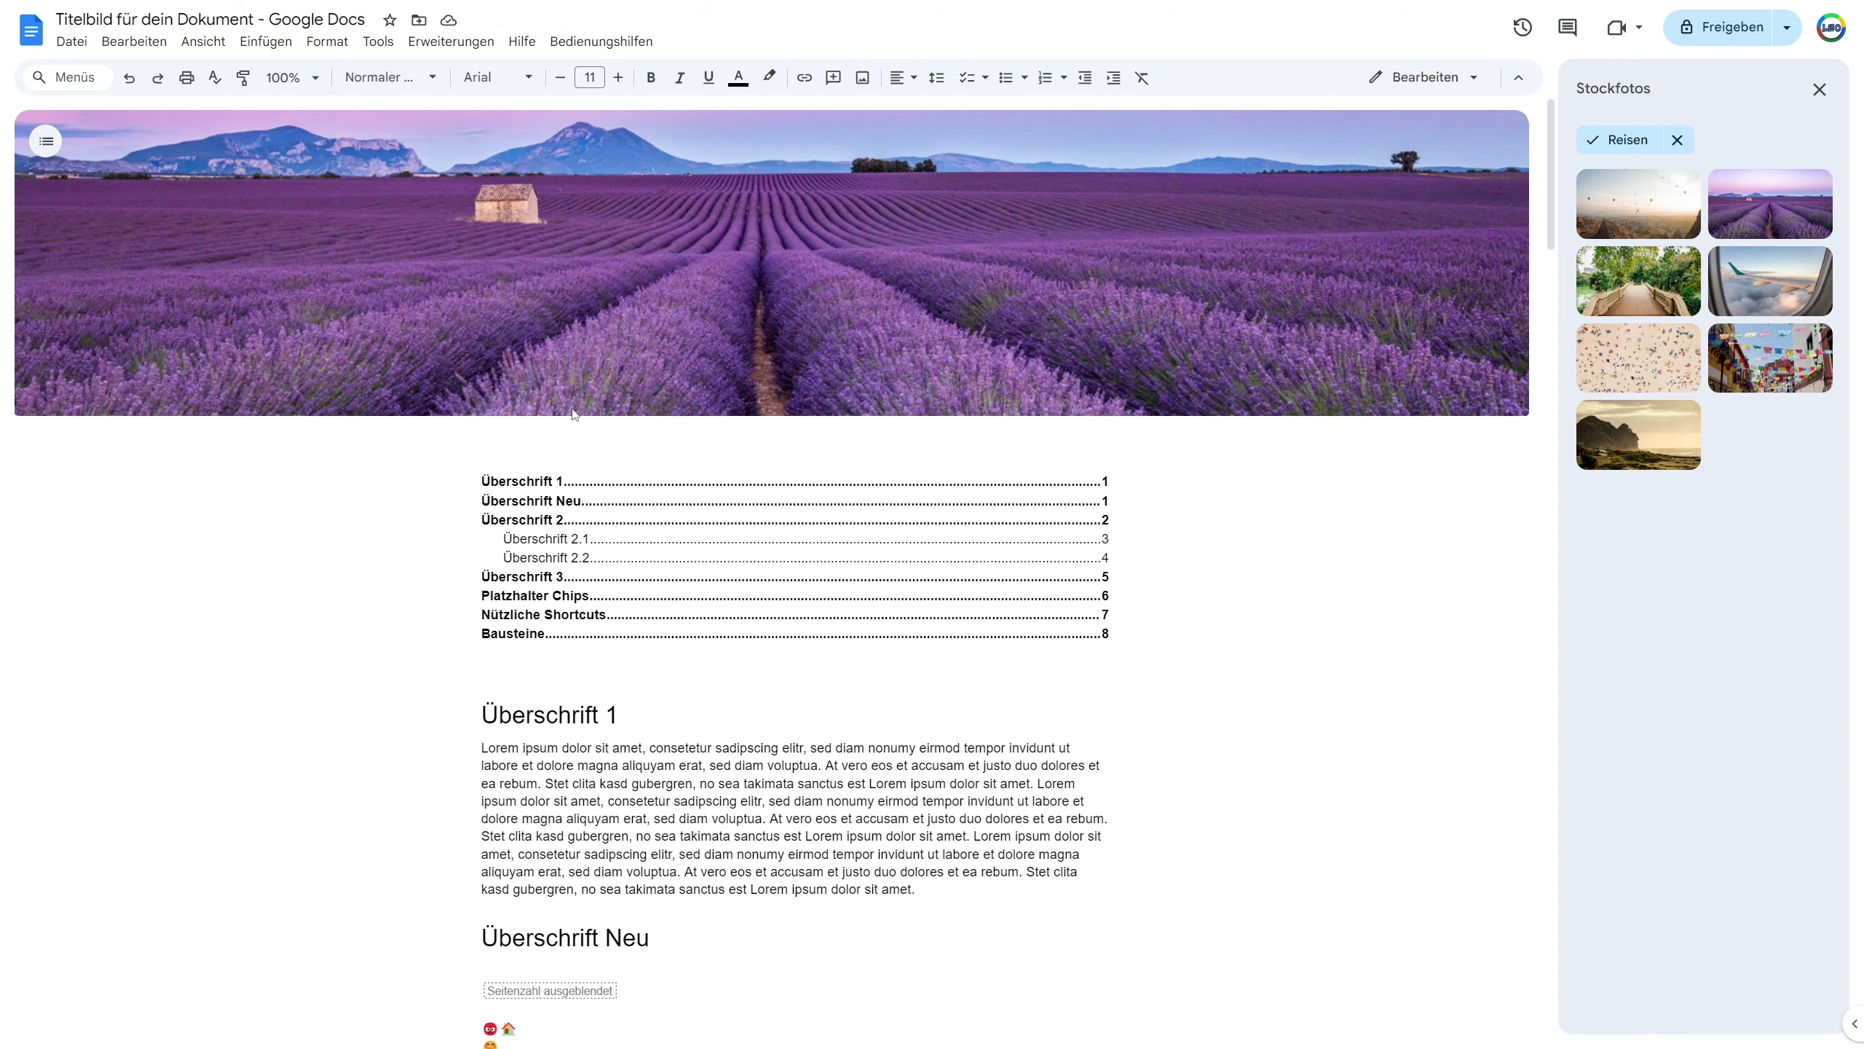
Close the Stockfotos side panel so the lavender cover stretches across the page above the contents
scroll(587, 401, down, 2)
scroll(607, 380, up, 2)
scroll(610, 381, down, 2)
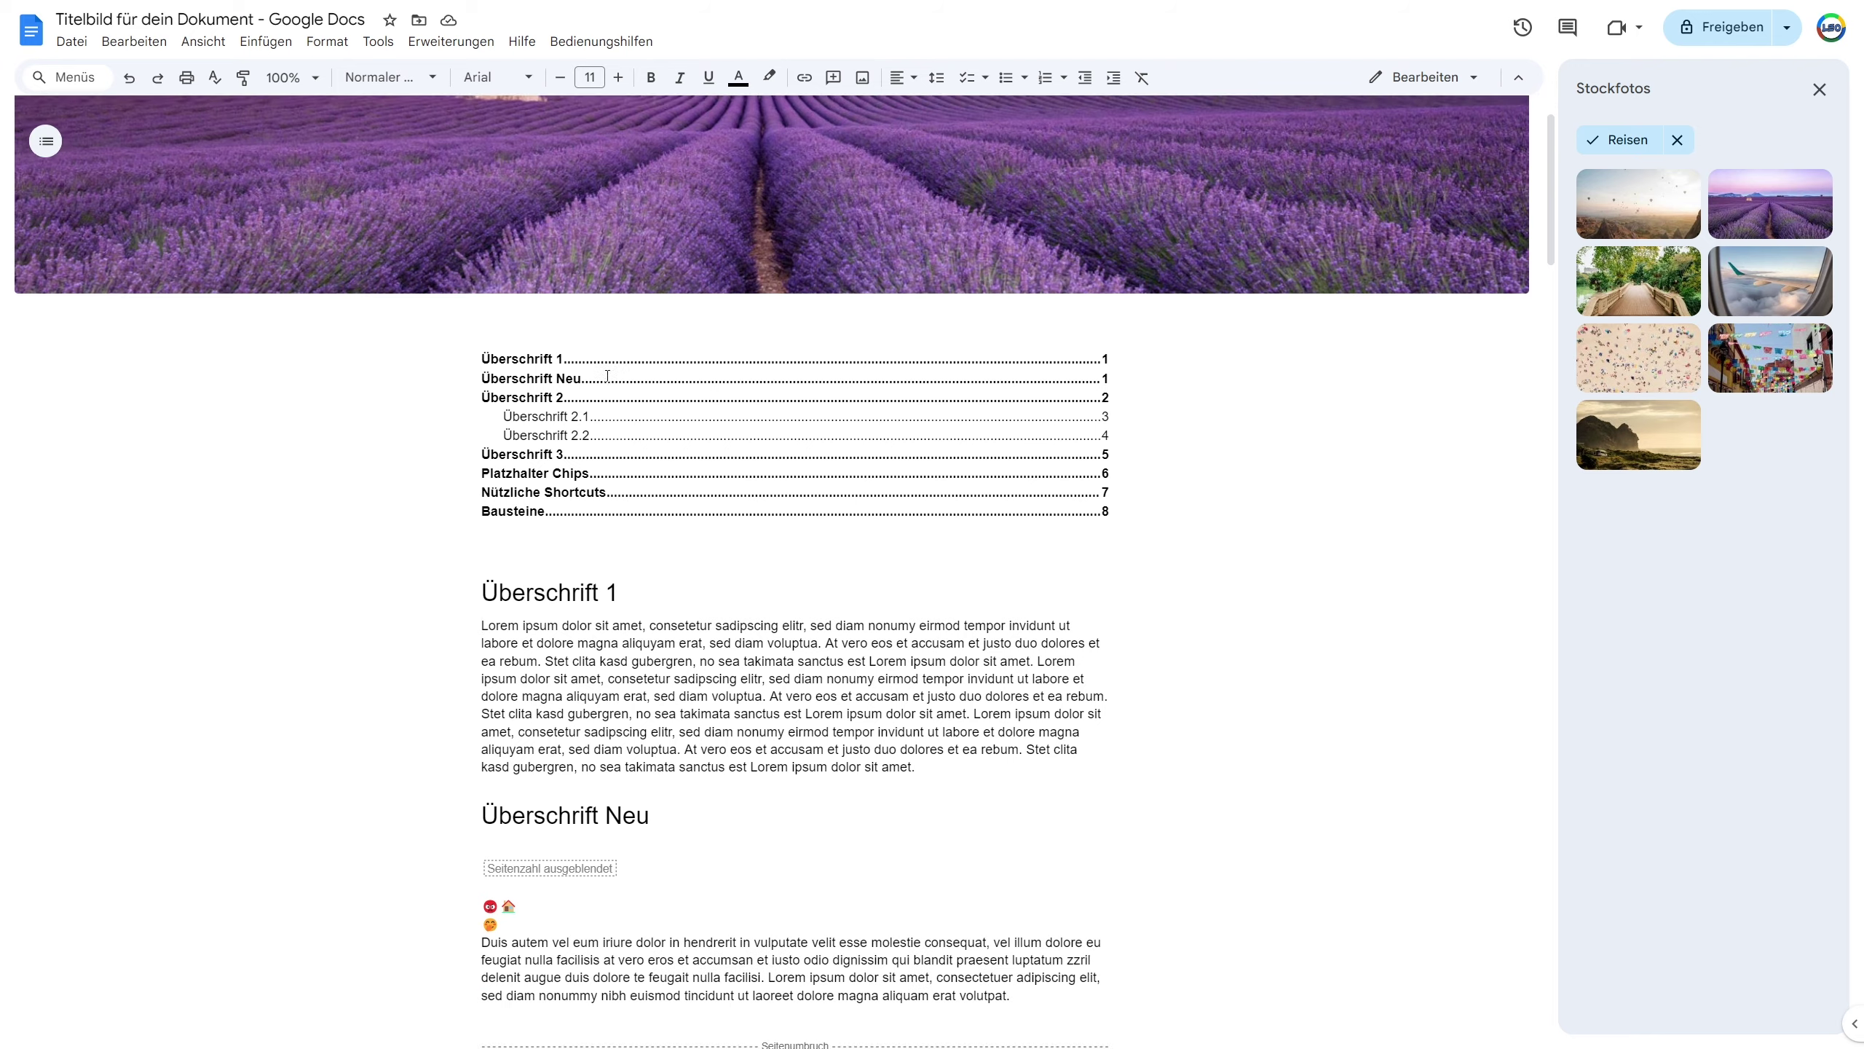
scroll(617, 389, down, 6)
scroll(627, 400, up, 7)
scroll(639, 413, up, 1)
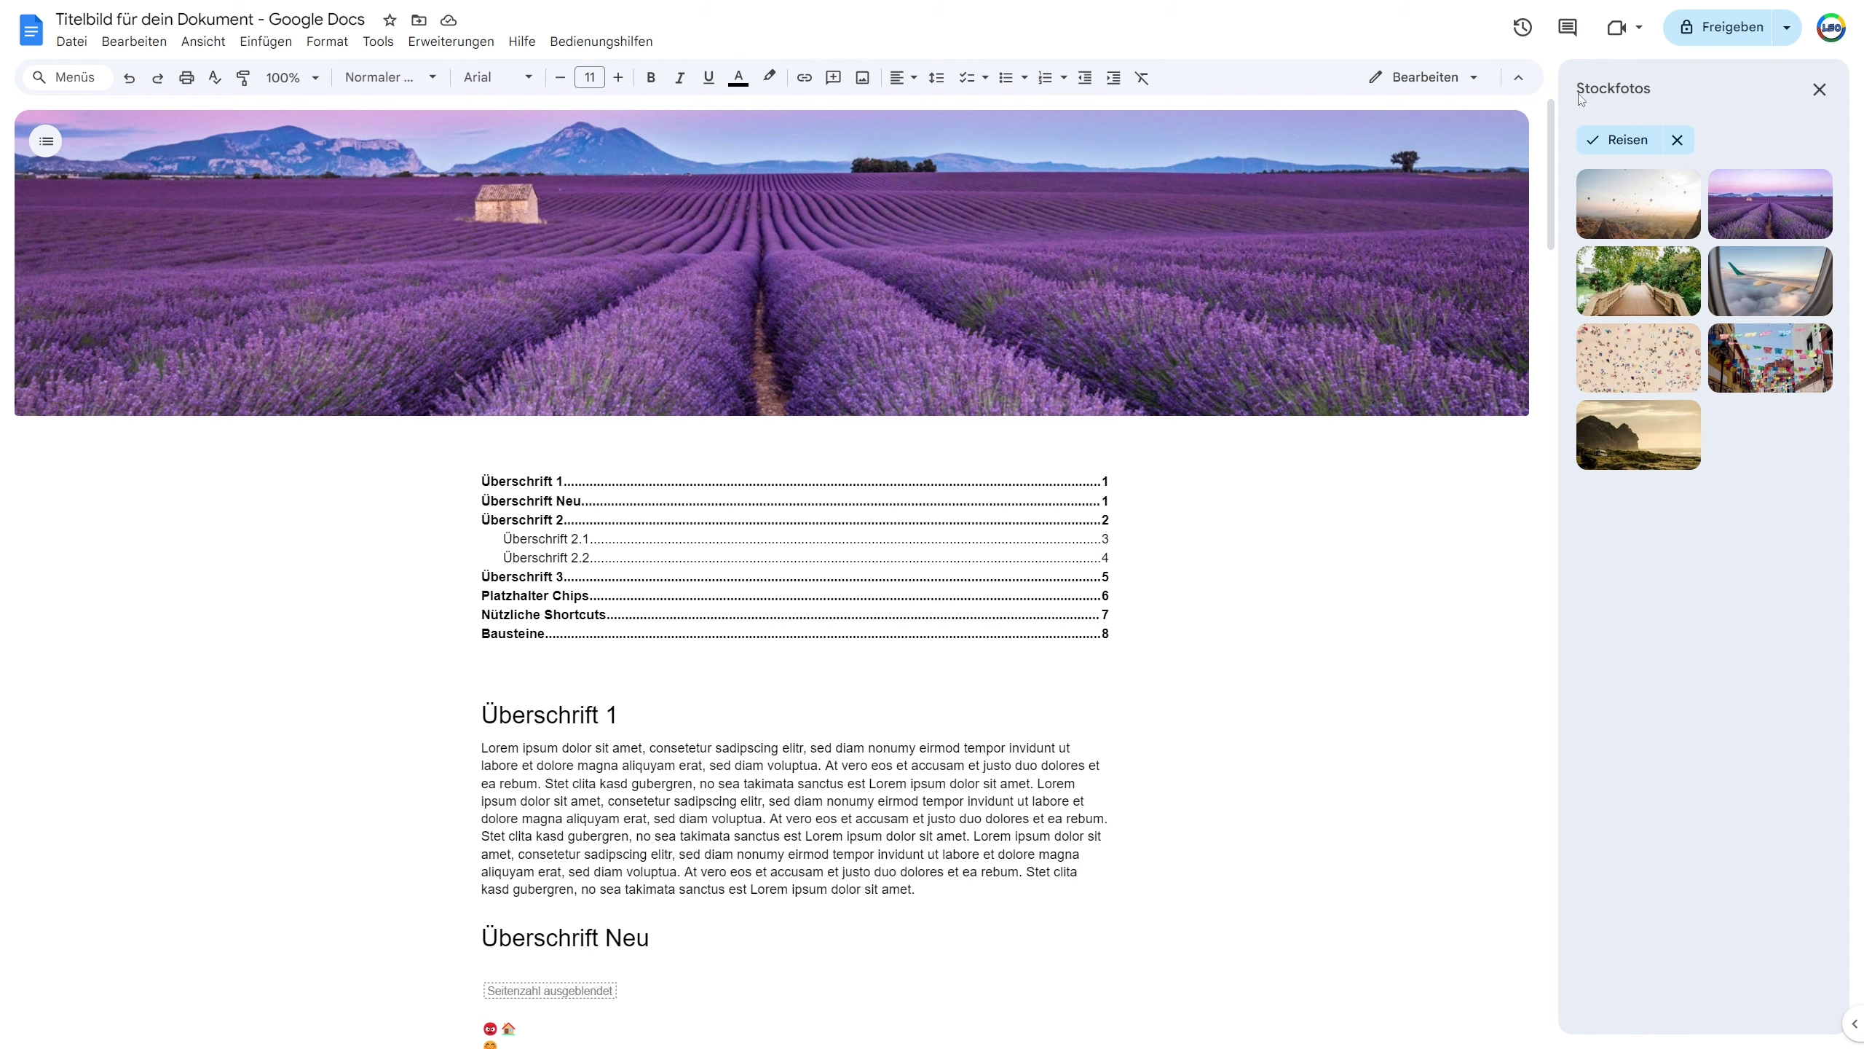
click(1820, 89)
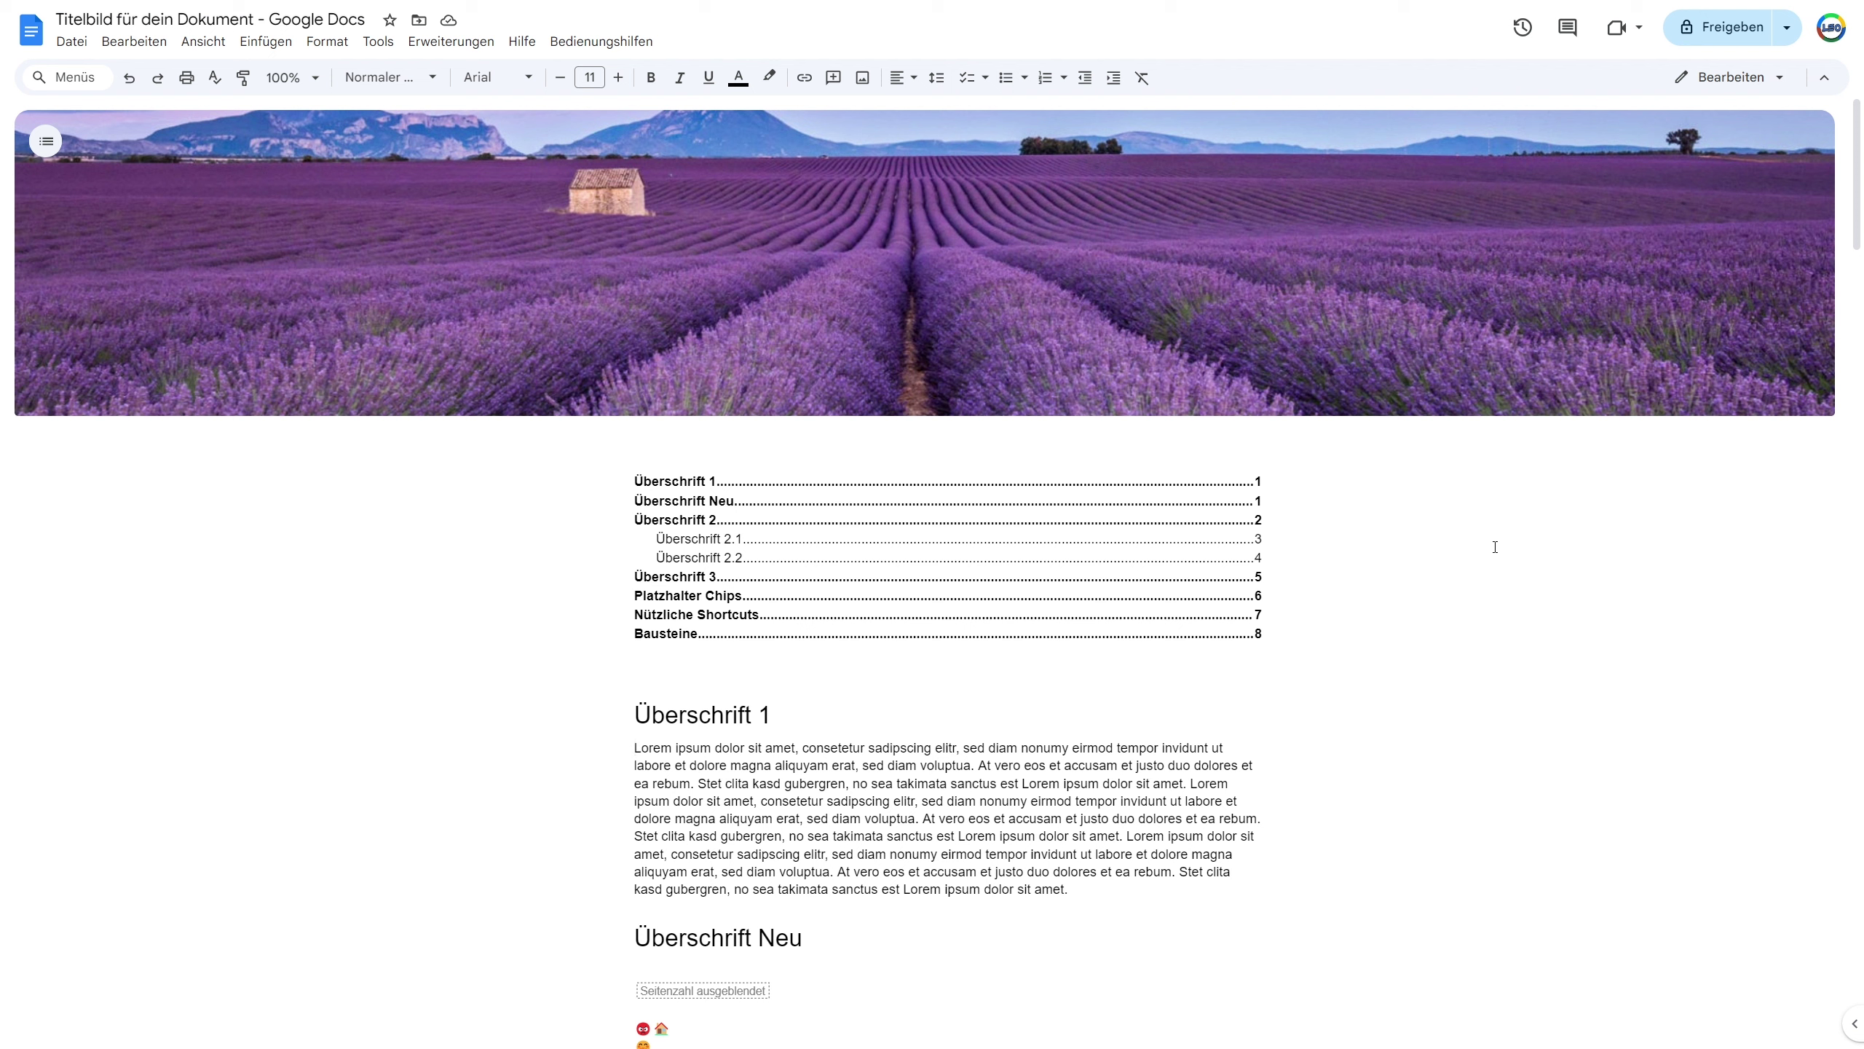
Select the lavender cover and switch it into Neu positionieren mode
click(1060, 347)
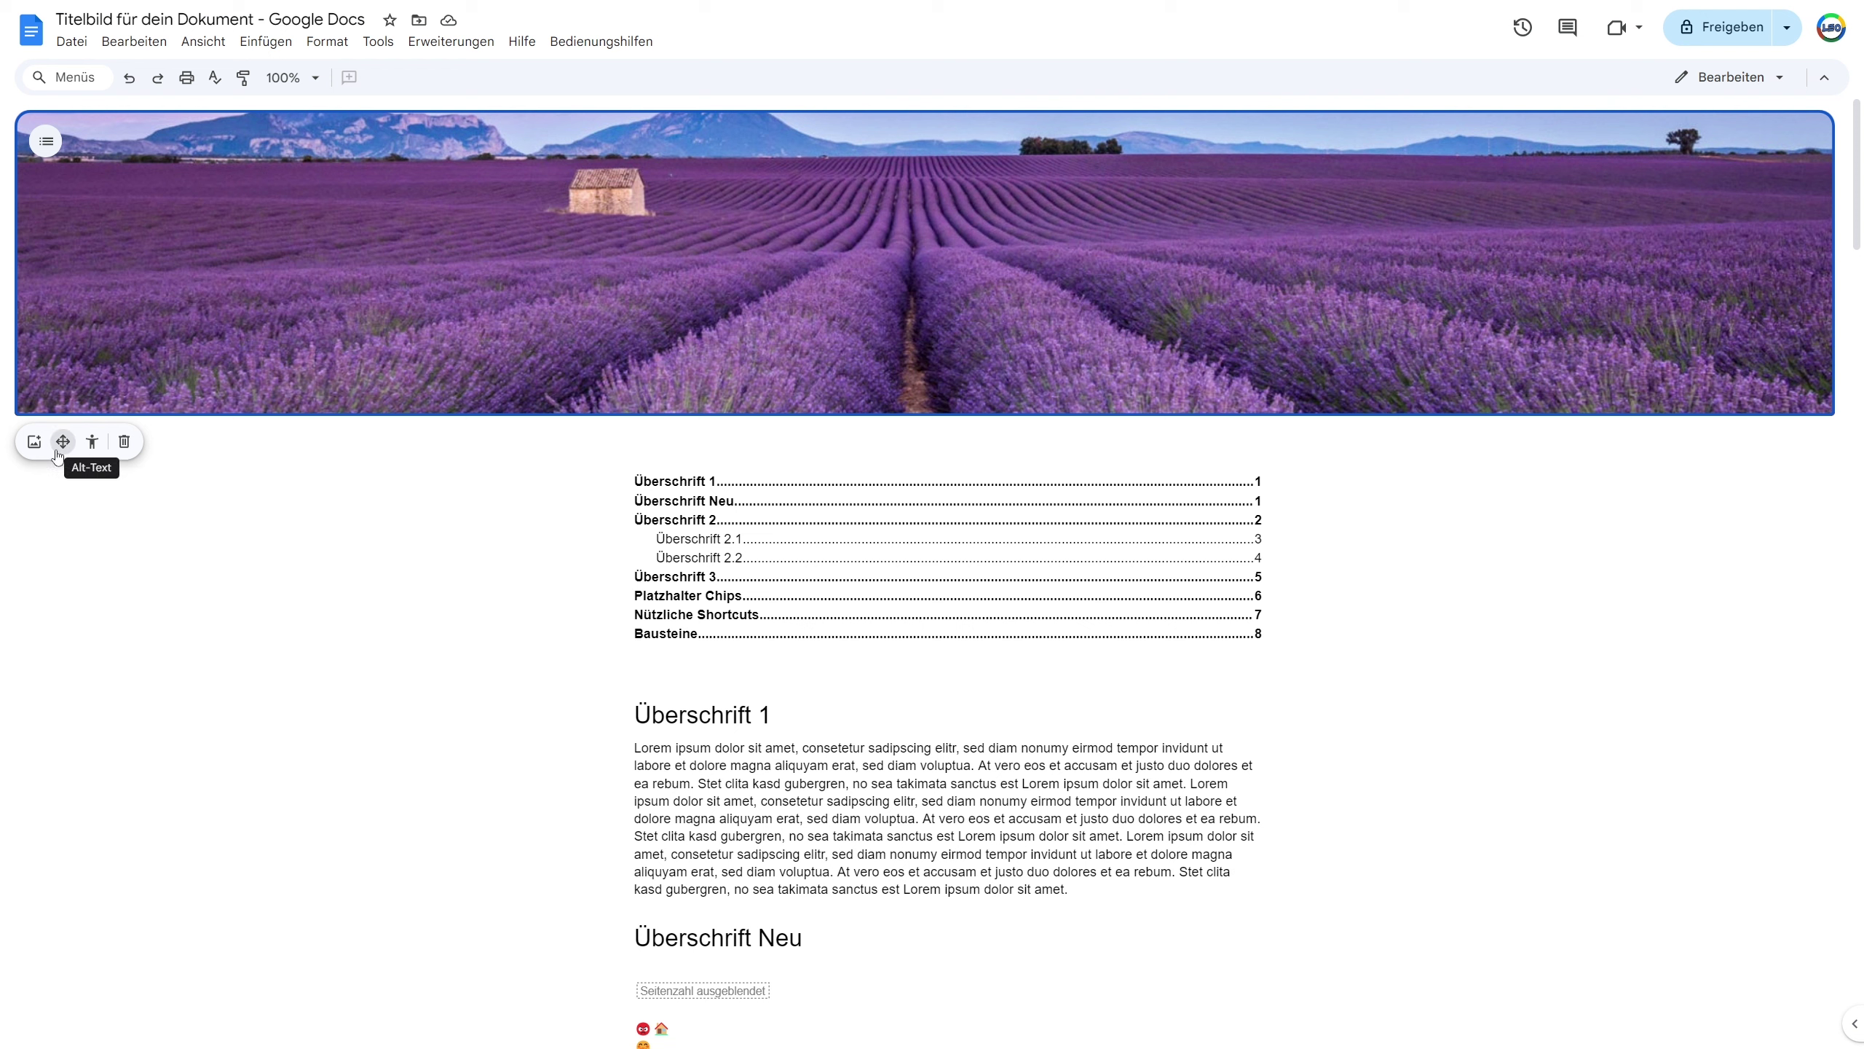
click(34, 444)
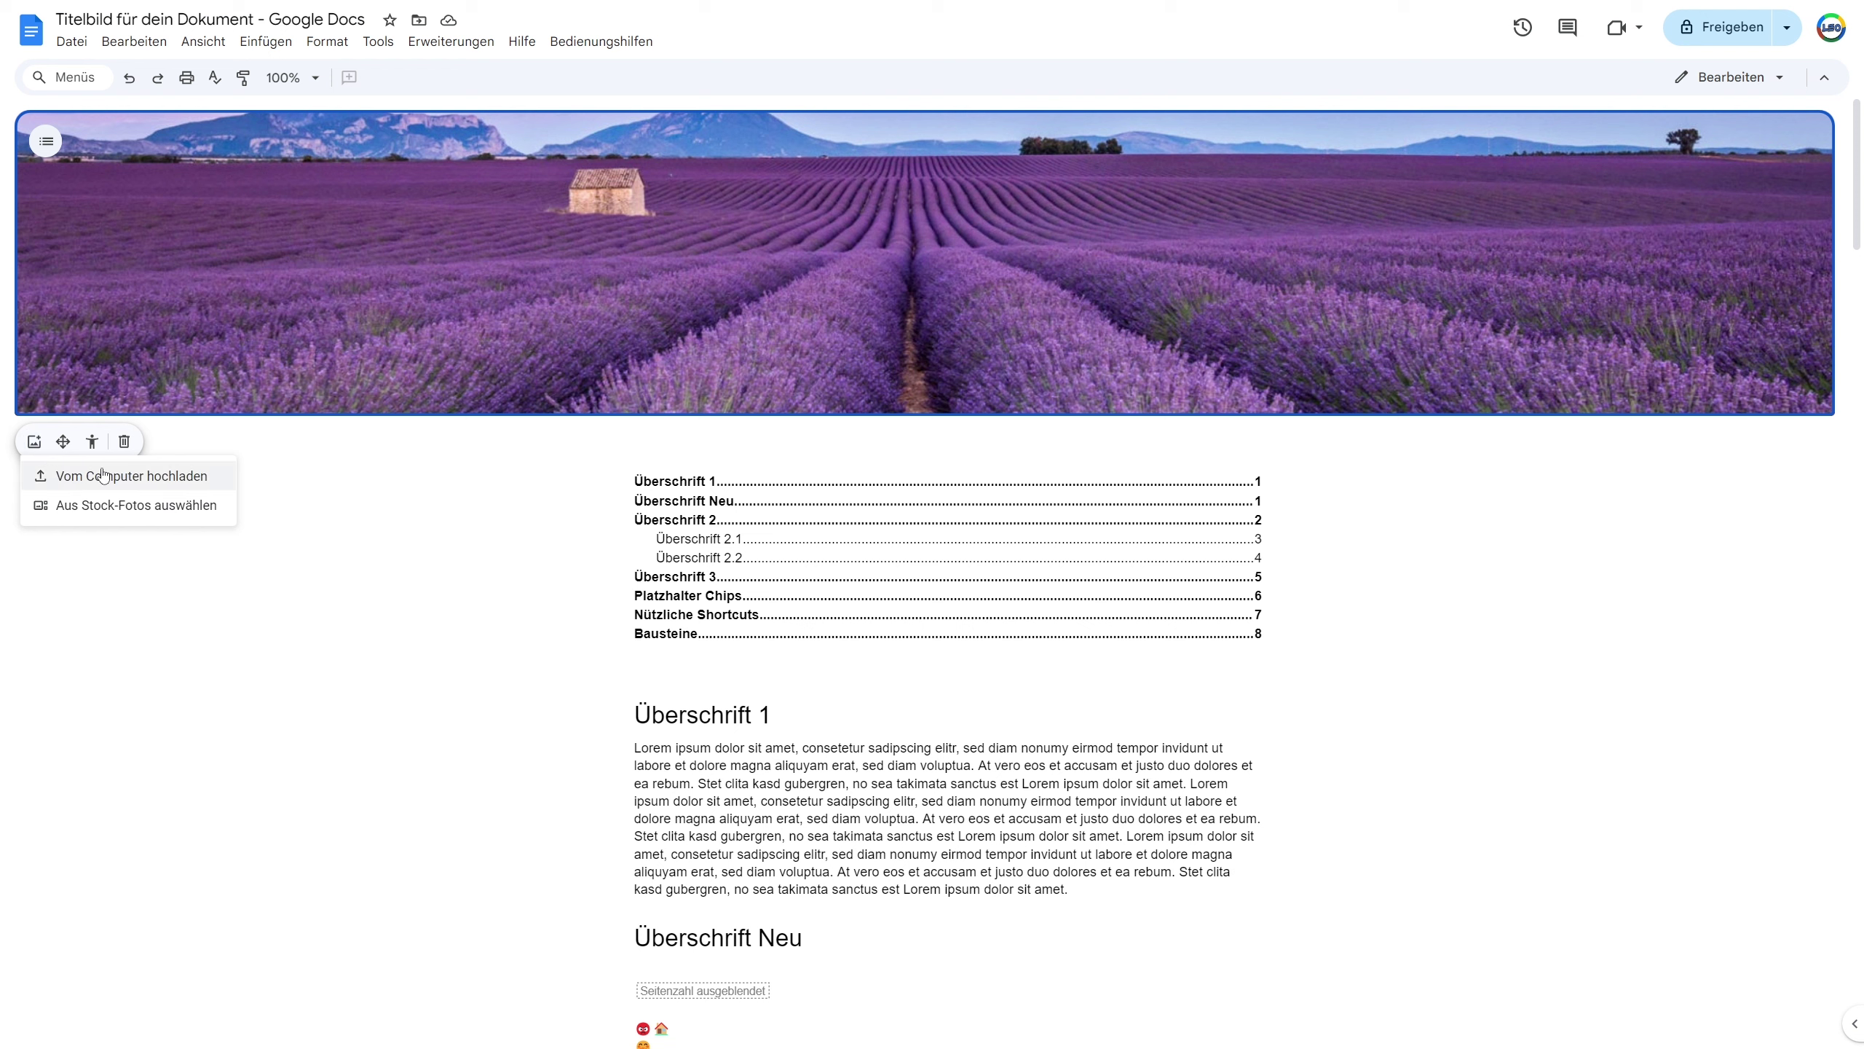
click(64, 442)
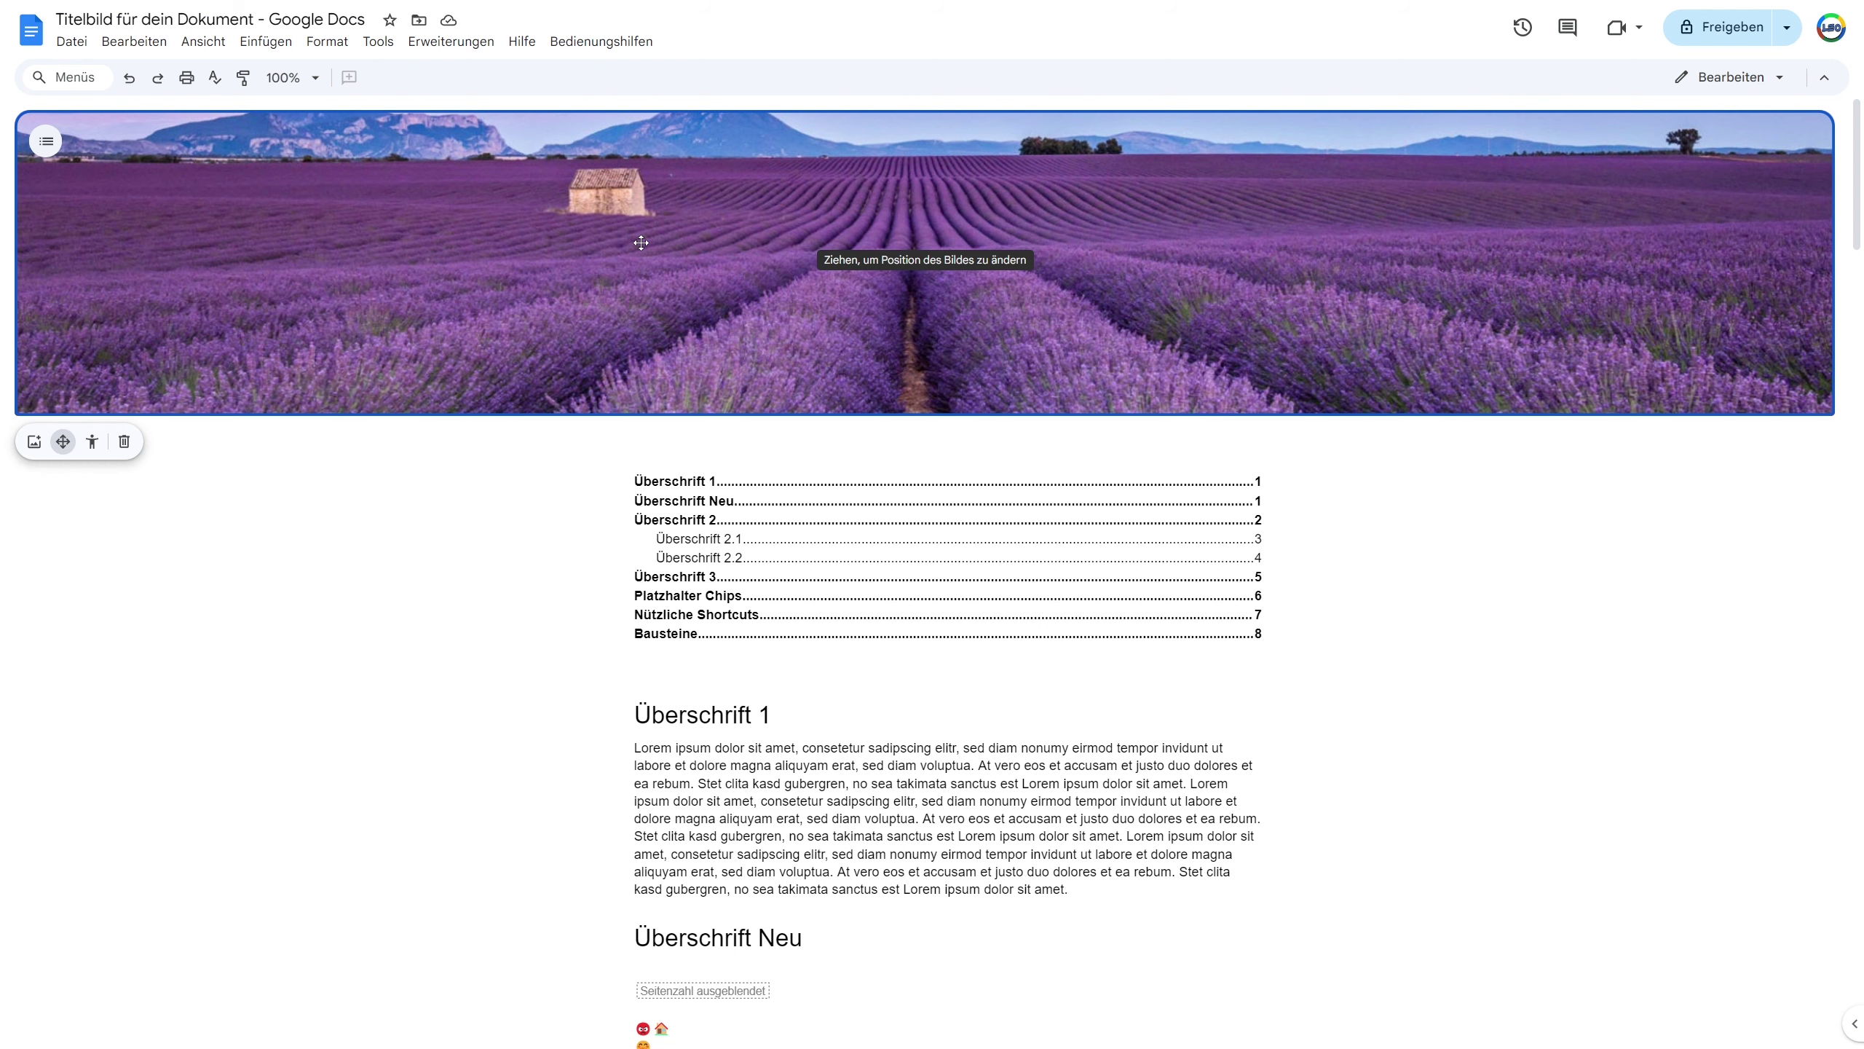
Drag the lavender photo within its frame until the pink sky, mountains and stone hut show
mouse_move(633, 265)
mouse_down()
mouse_move(695, 237)
mouse_move(889, 245)
mouse_up()
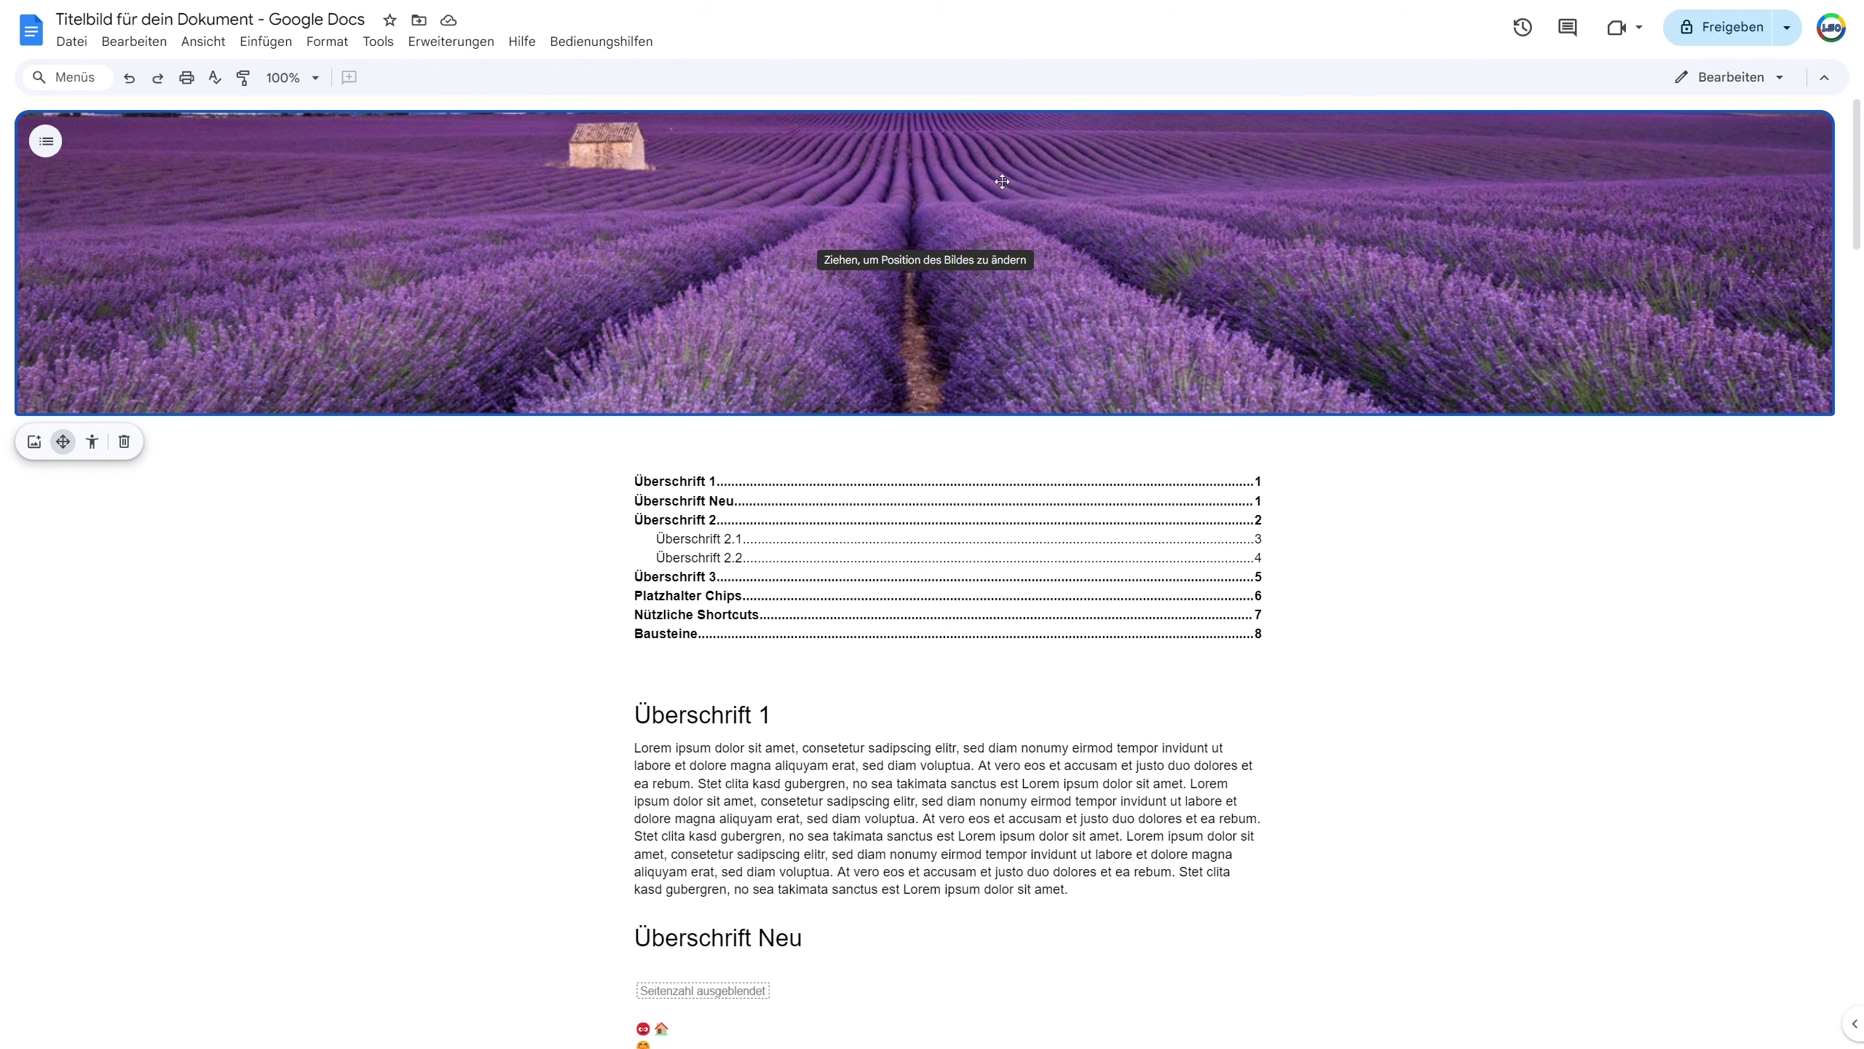
mouse_move(888, 245)
mouse_down()
mouse_move(1057, 98)
mouse_move(1027, 102)
mouse_up()
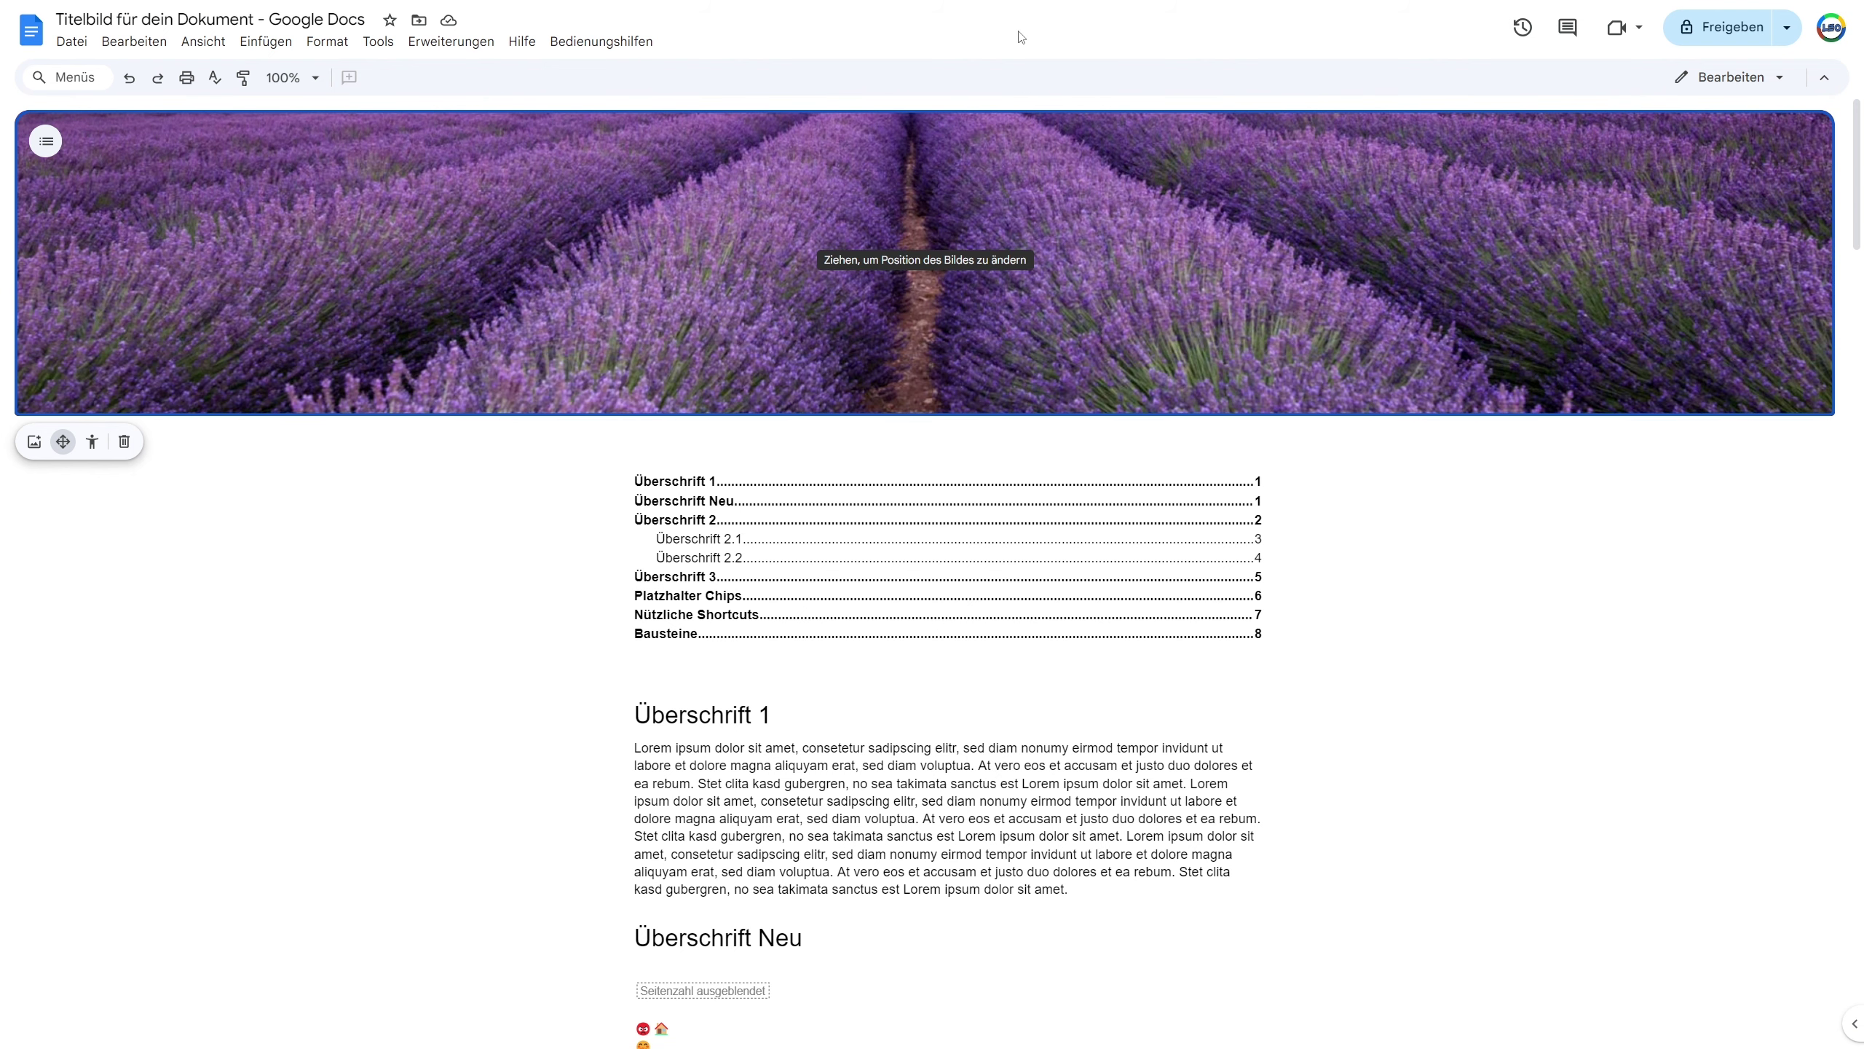
mouse_move(1026, 102)
mouse_down()
mouse_move(949, 212)
mouse_move(935, 309)
mouse_up()
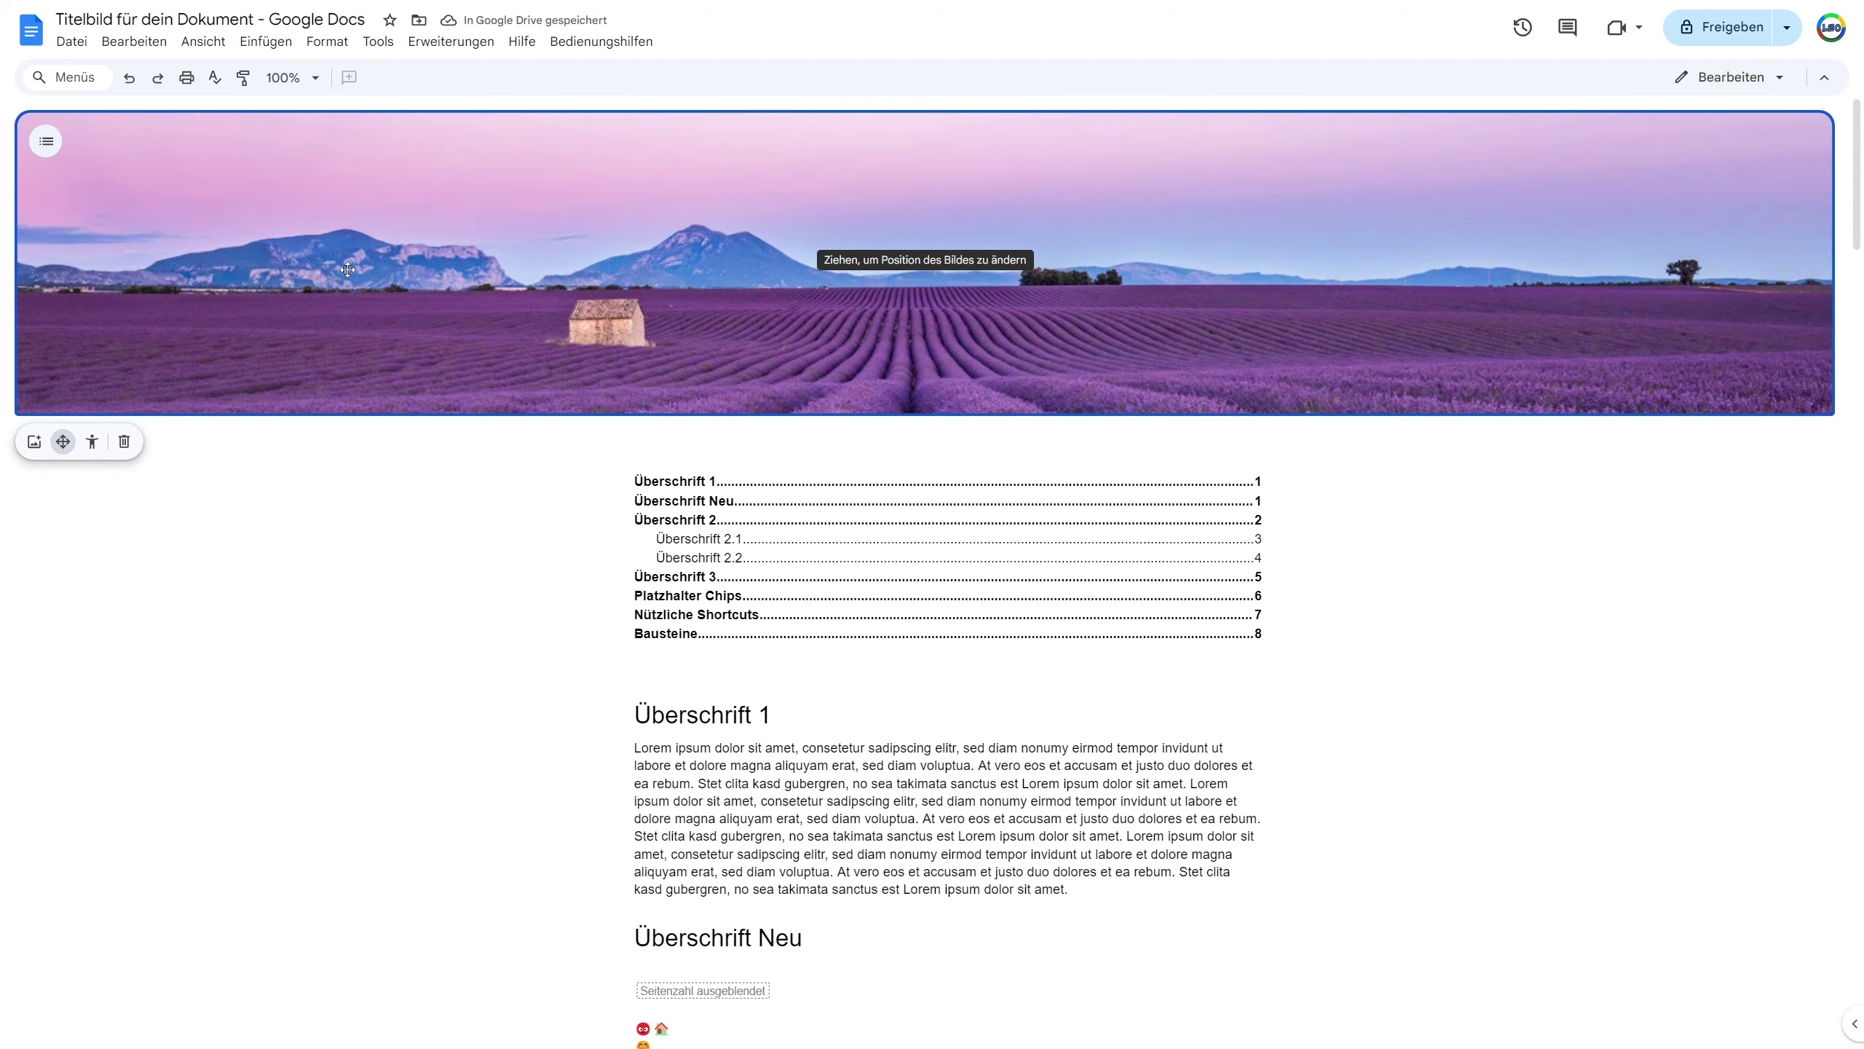
mouse_move(948, 359)
mouse_down()
mouse_move(971, 56)
mouse_move(958, 357)
mouse_up()
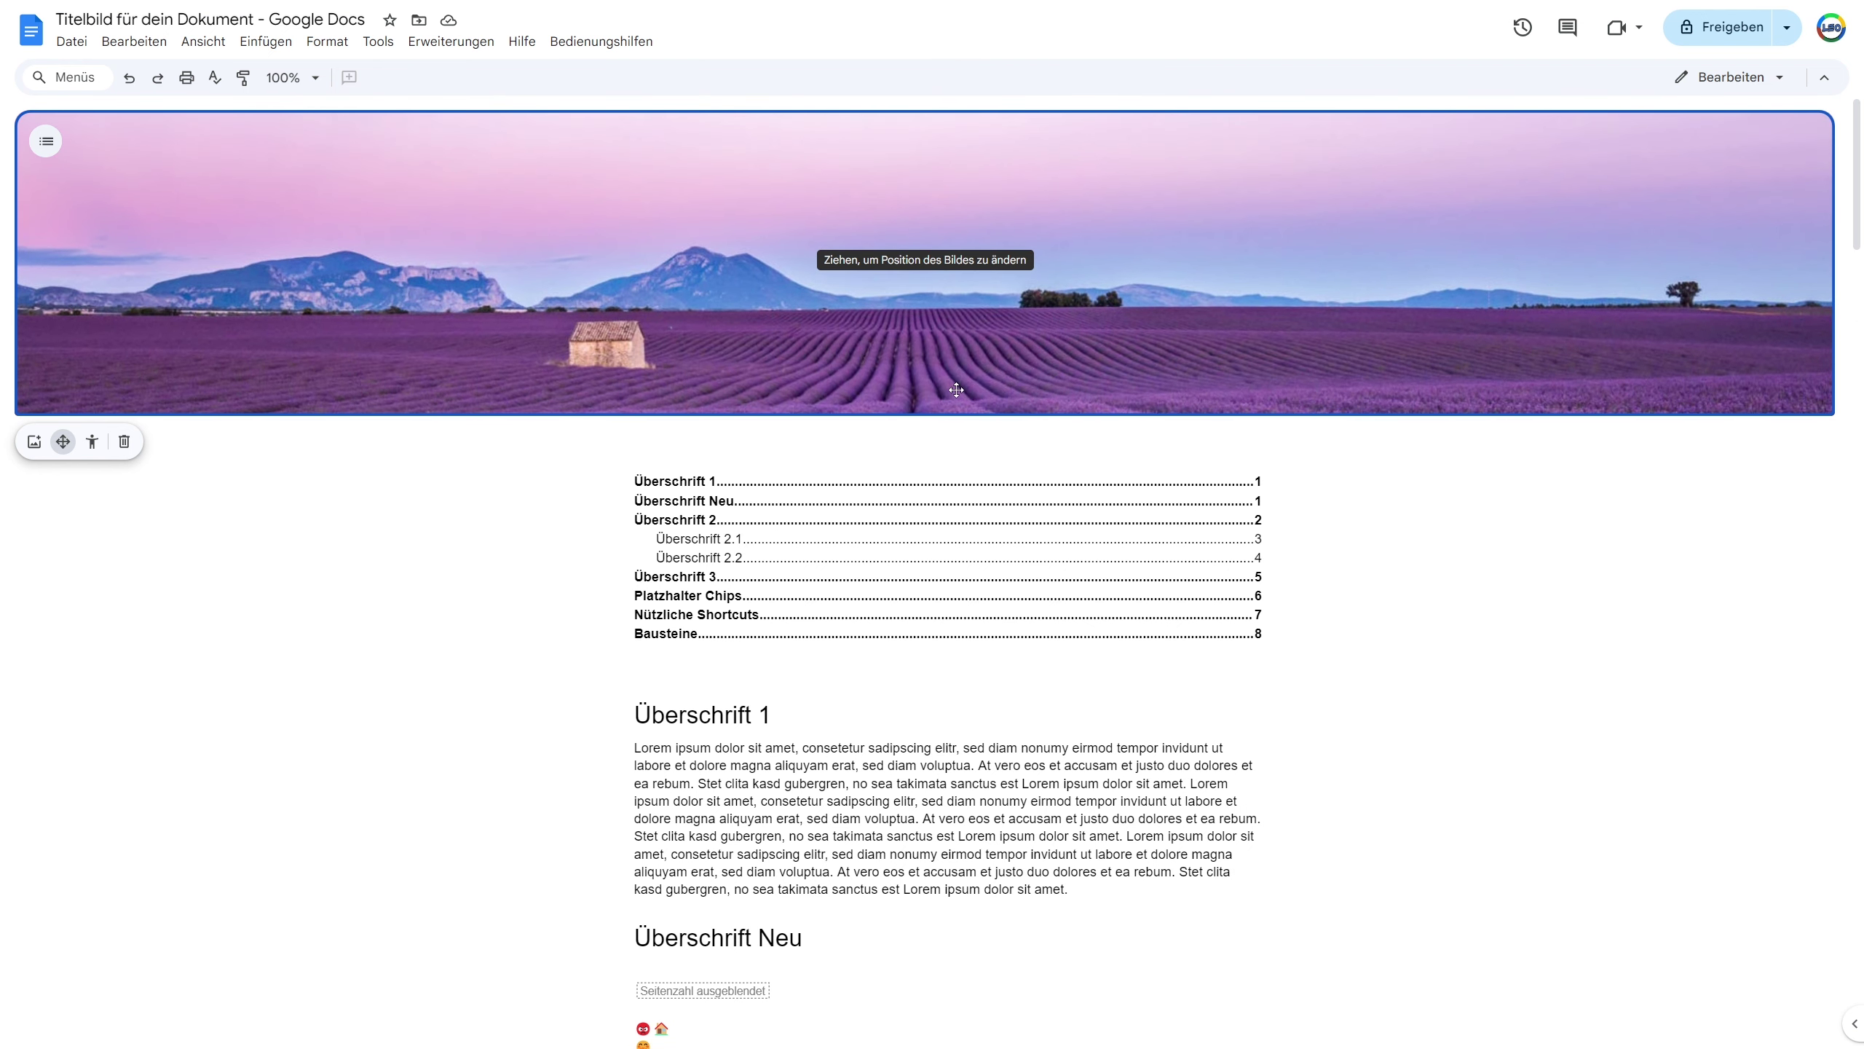
mouse_move(991, 216)
mouse_down()
mouse_move(996, 390)
mouse_move(976, 204)
mouse_up()
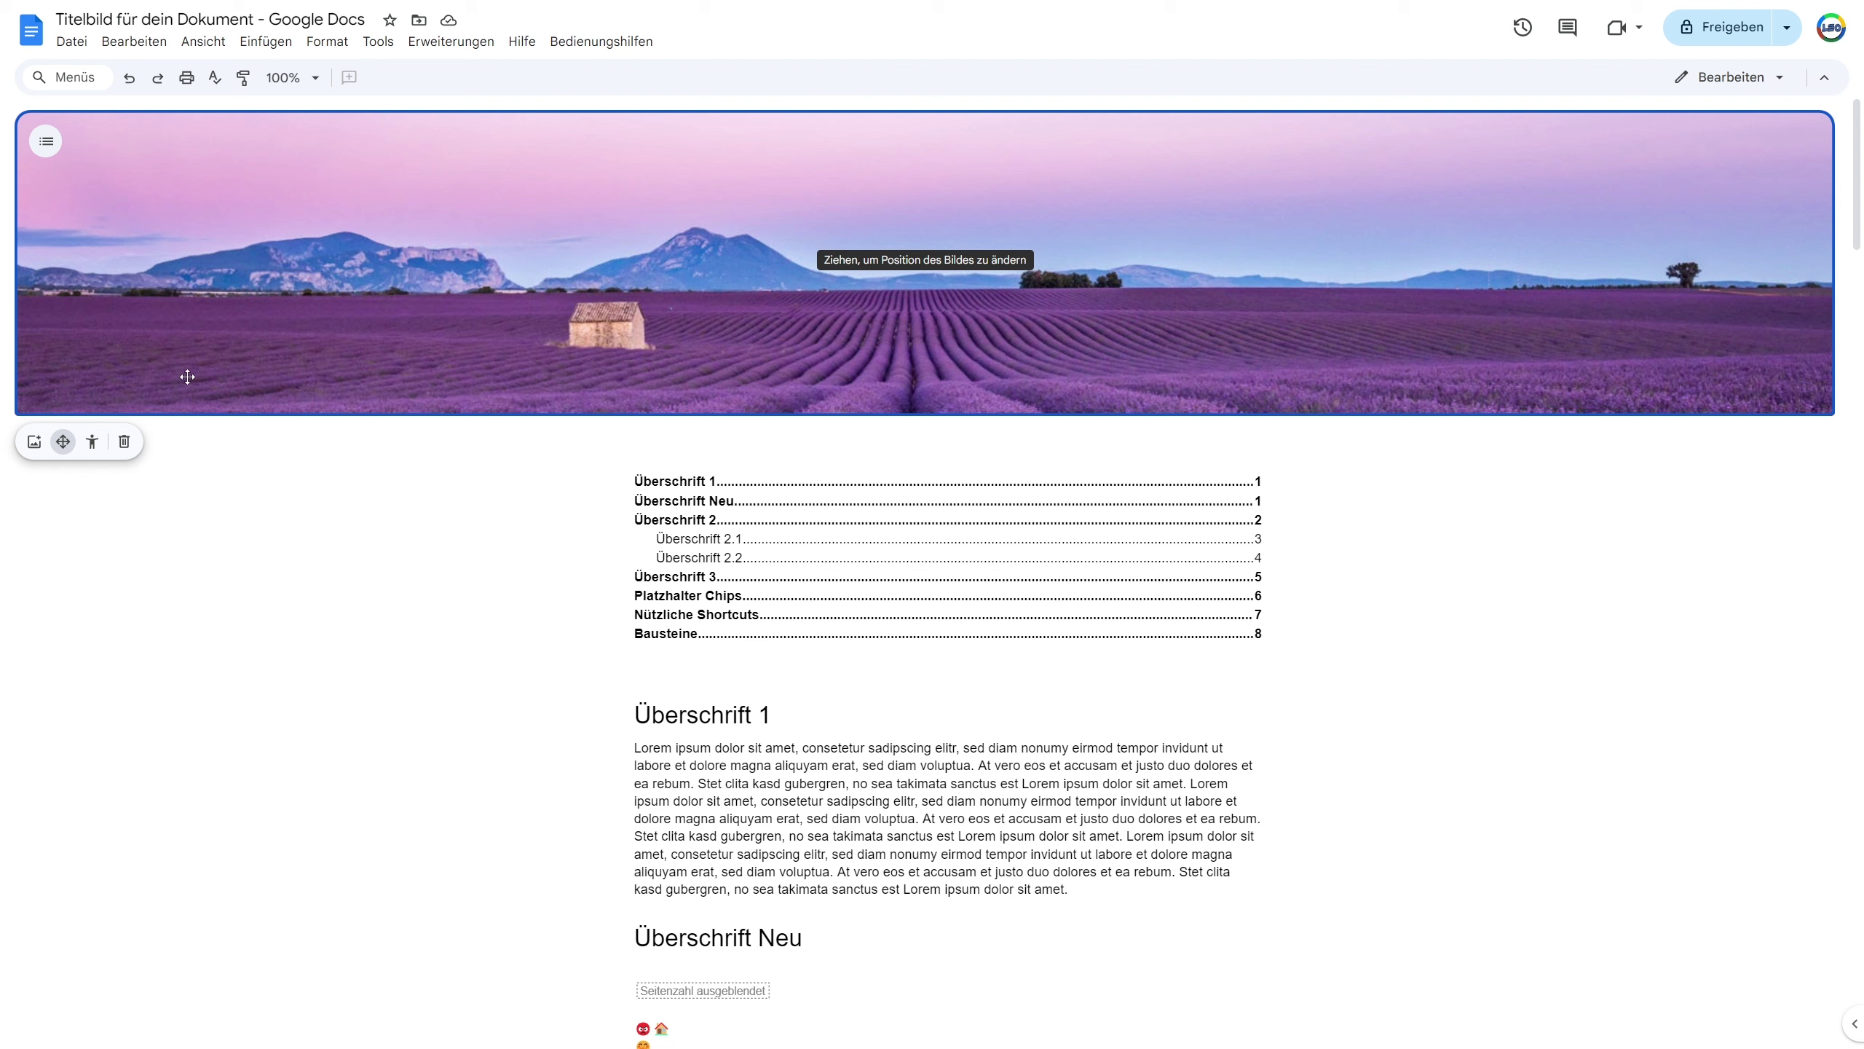
click(306, 505)
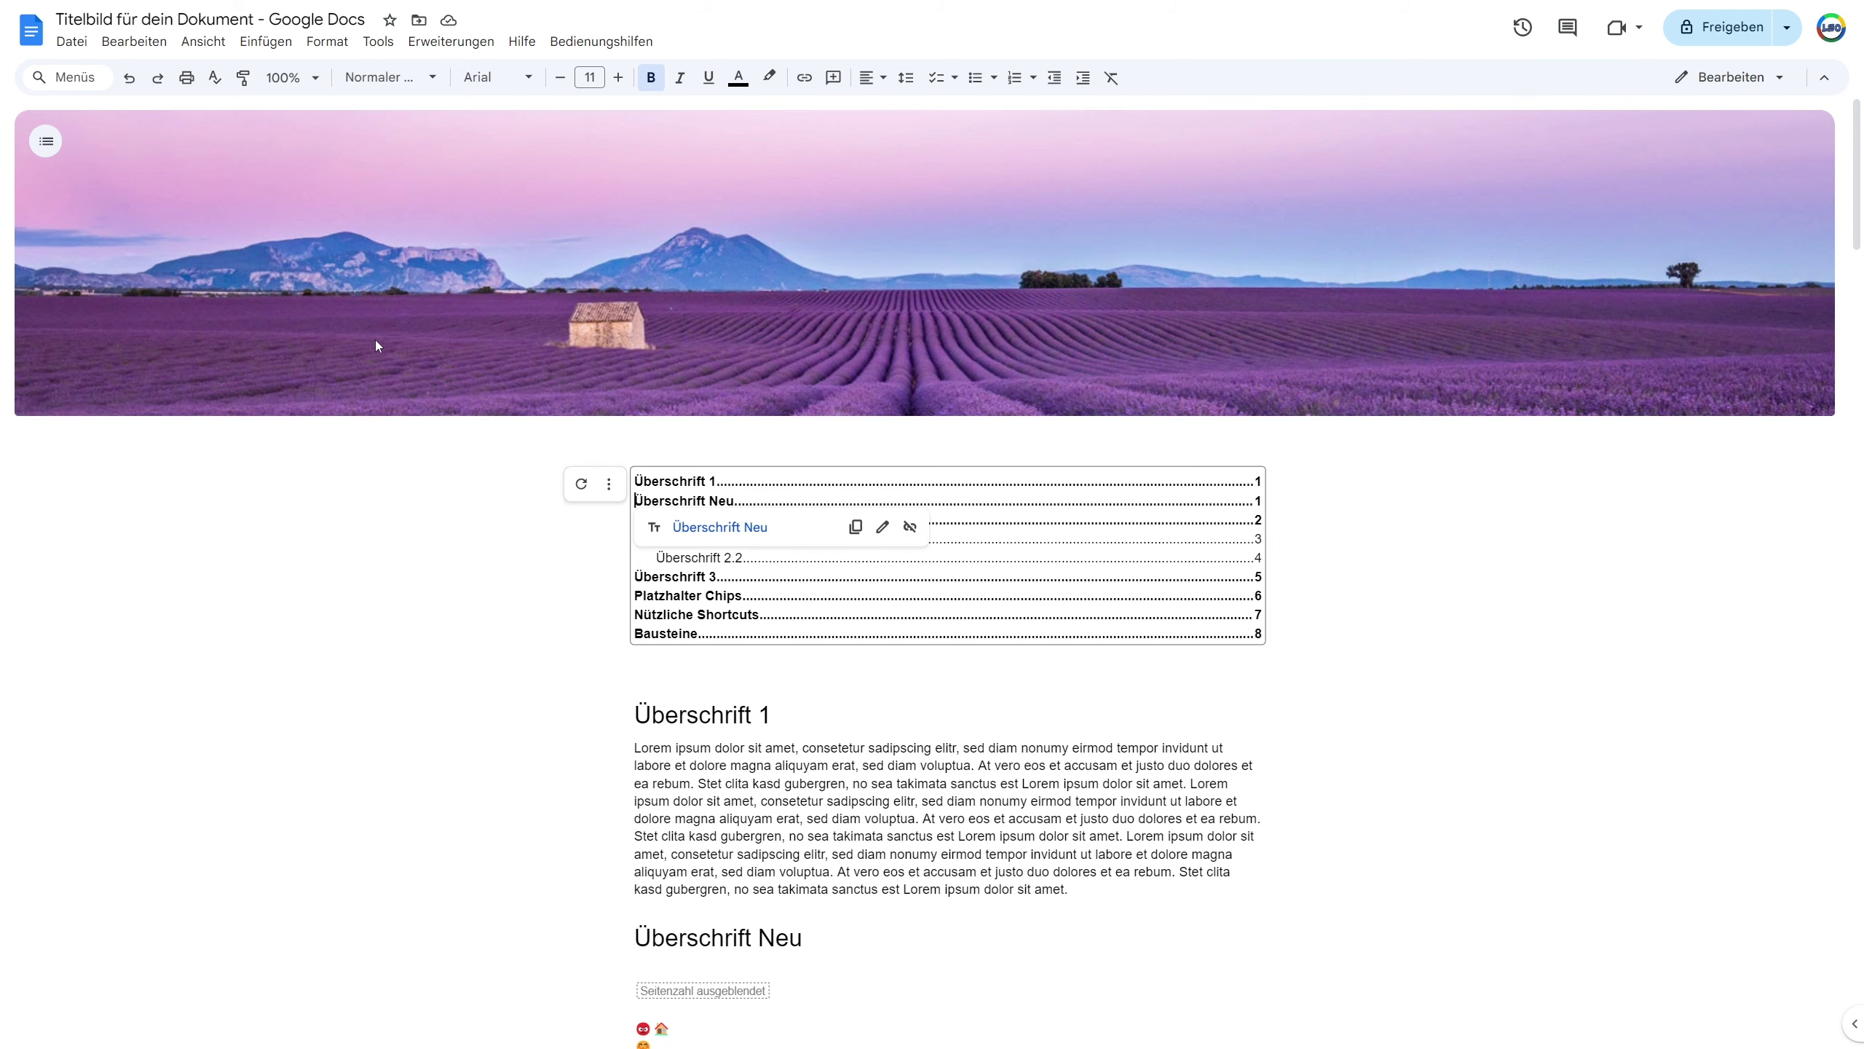
click(383, 288)
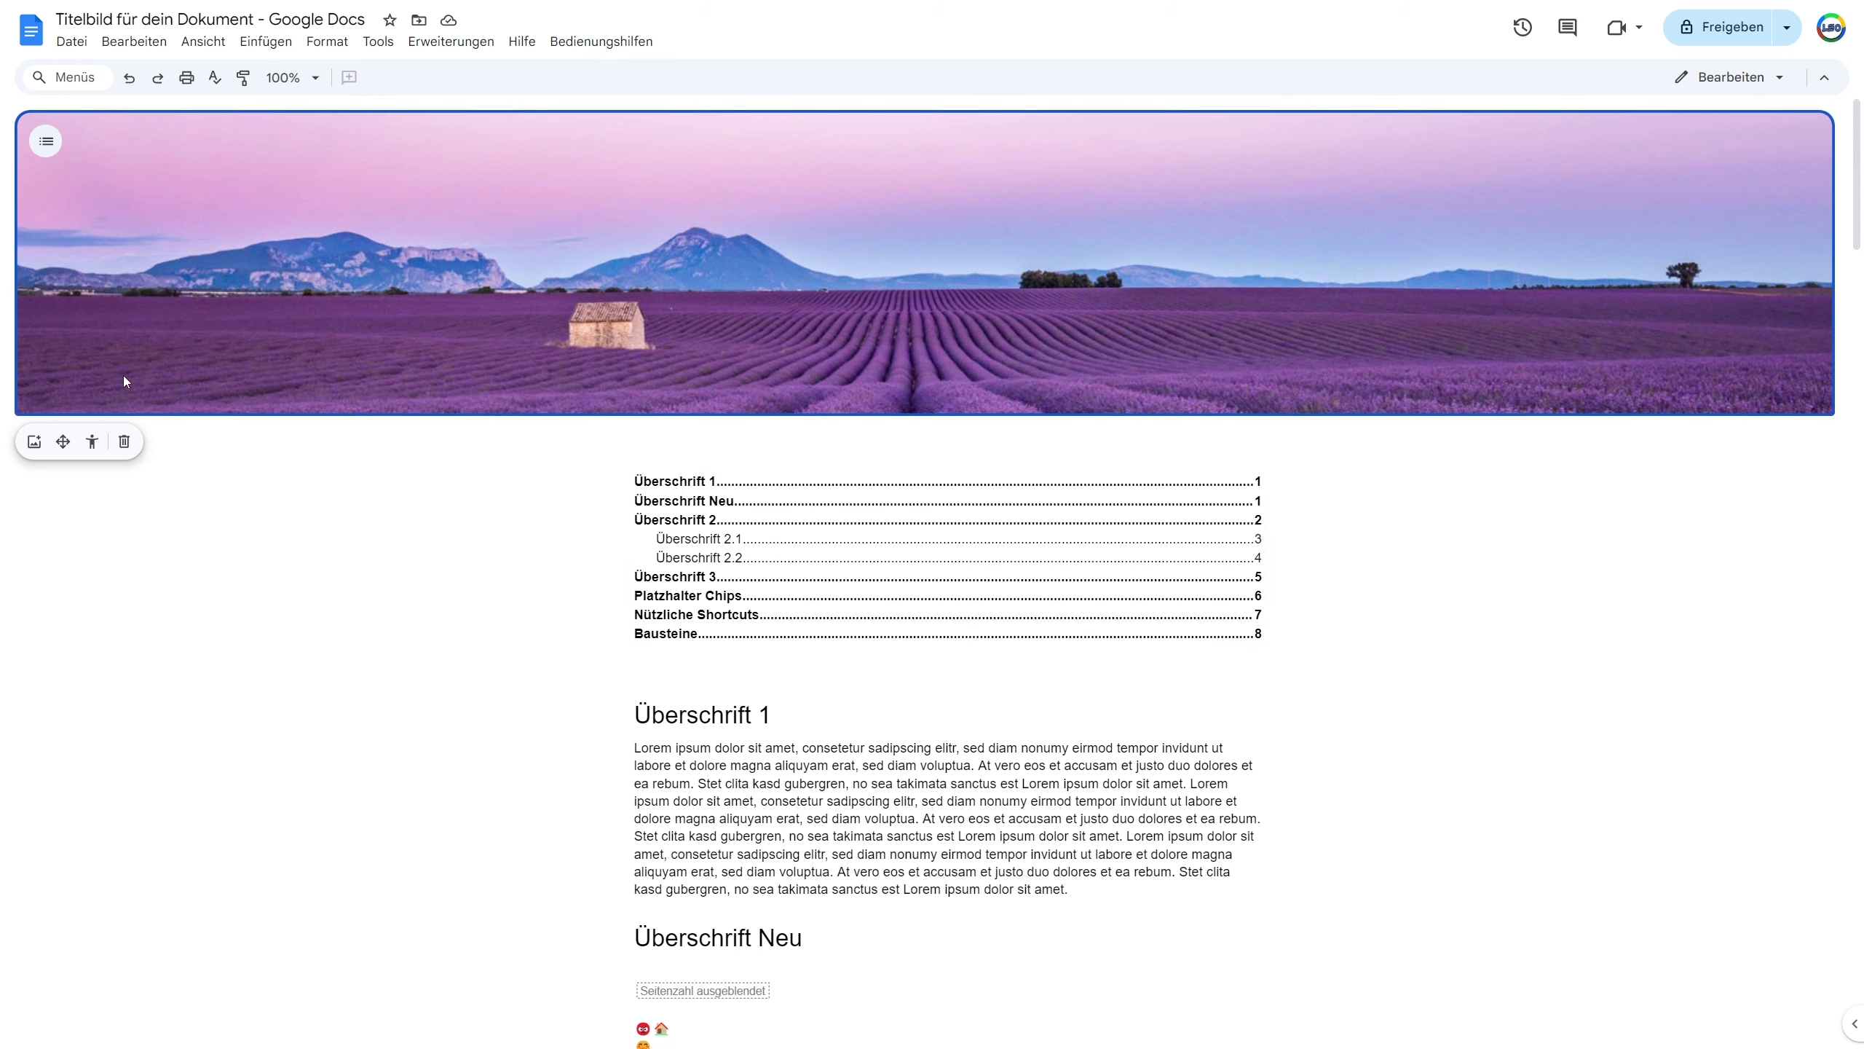
click(91, 441)
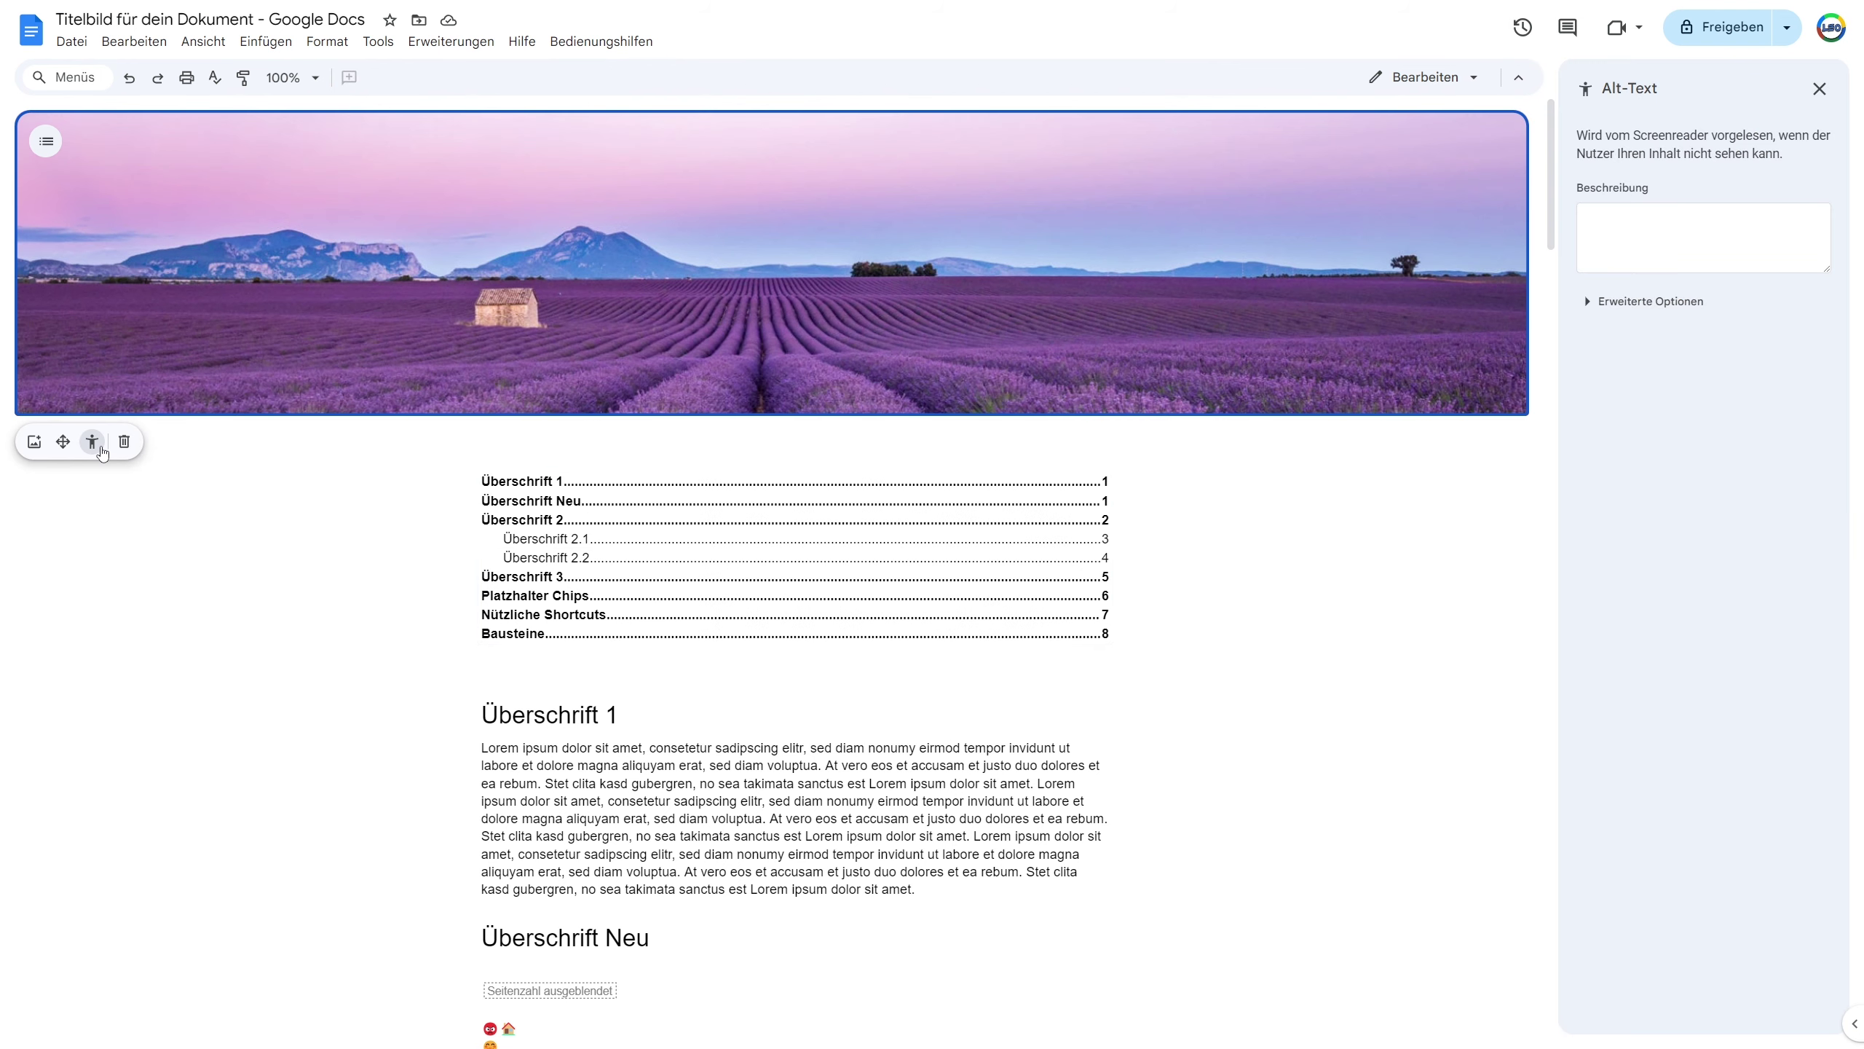
click(1593, 303)
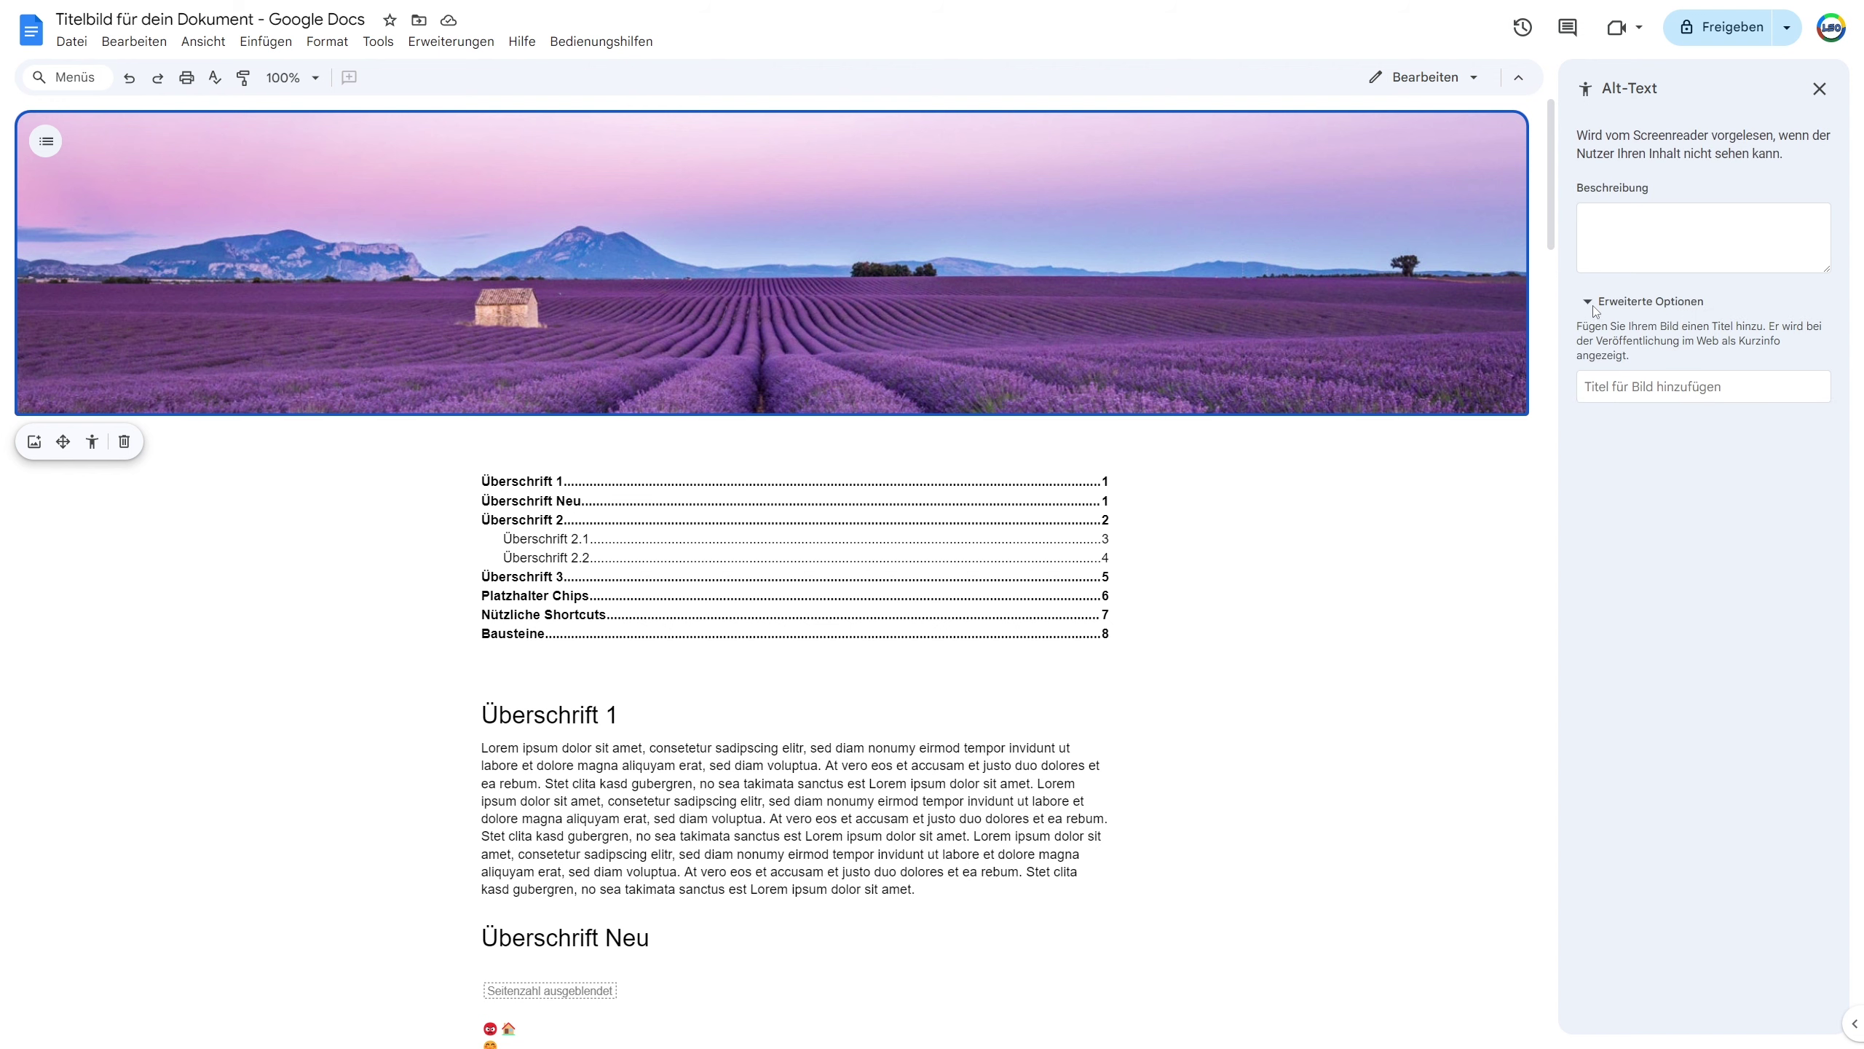
click(1594, 303)
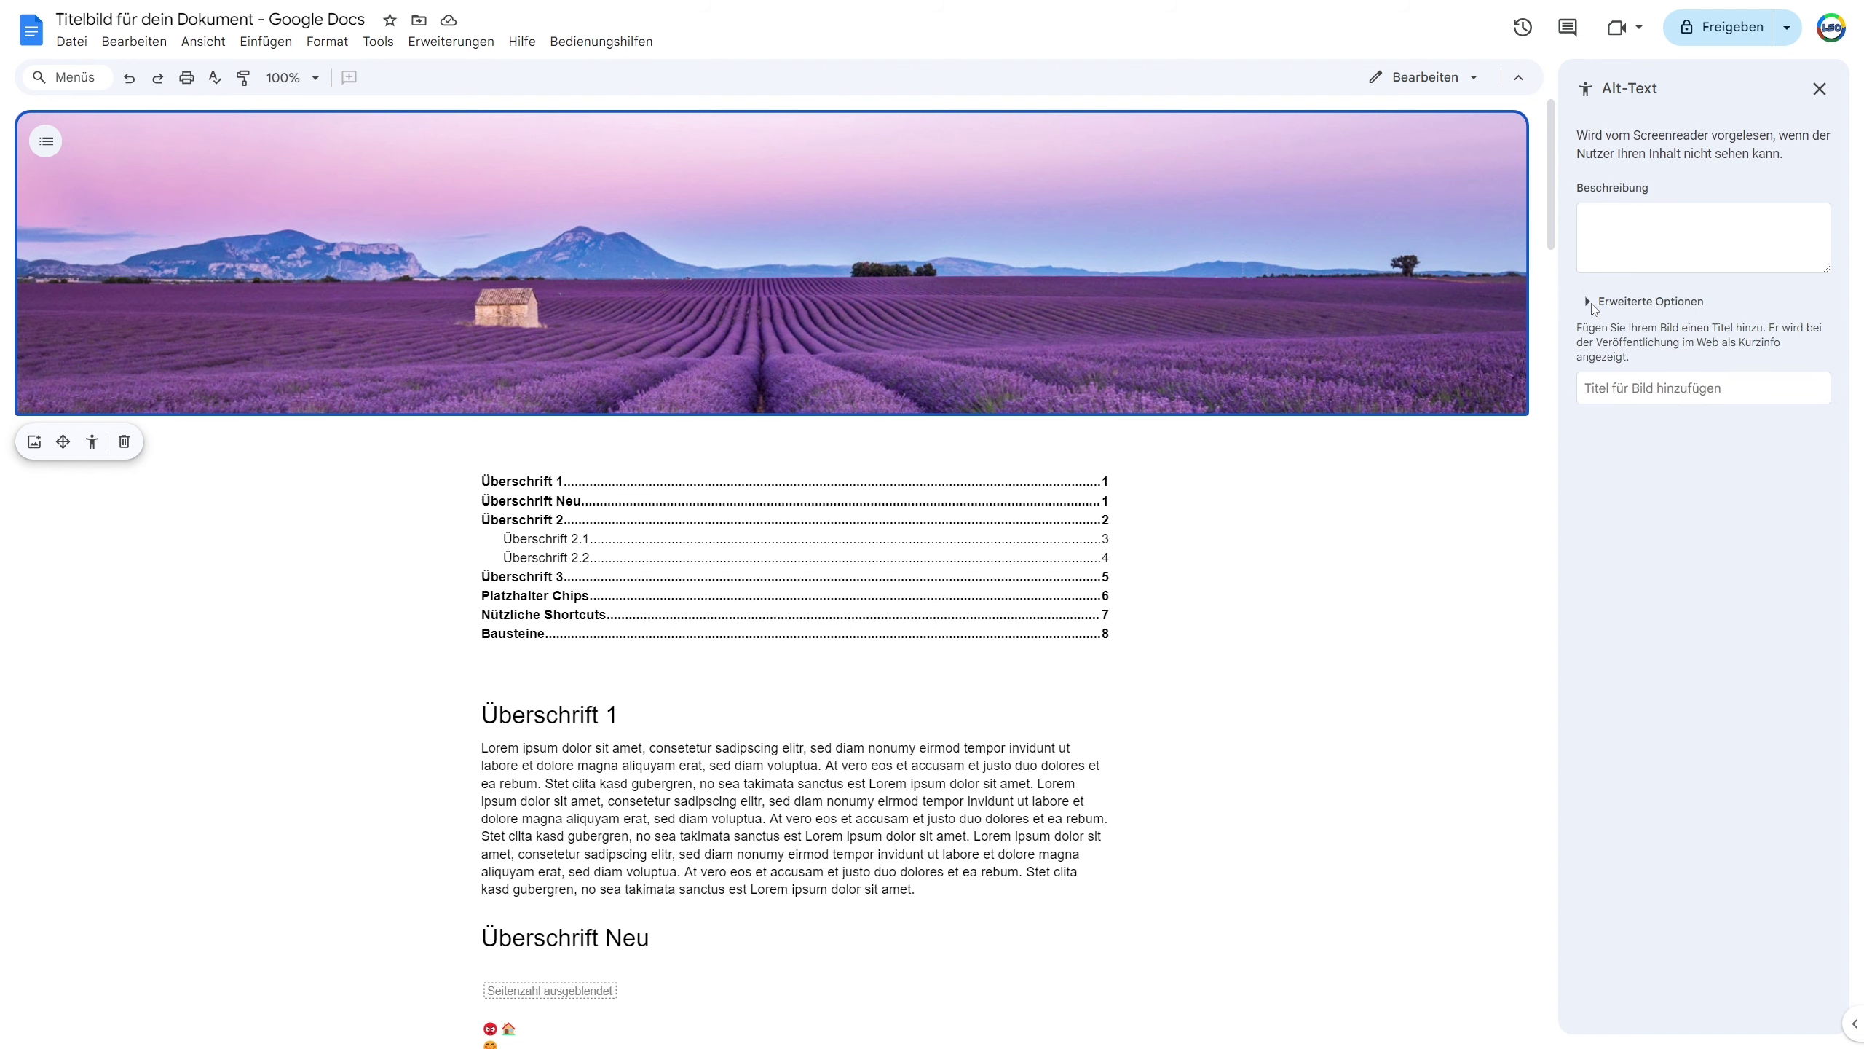
click(1820, 88)
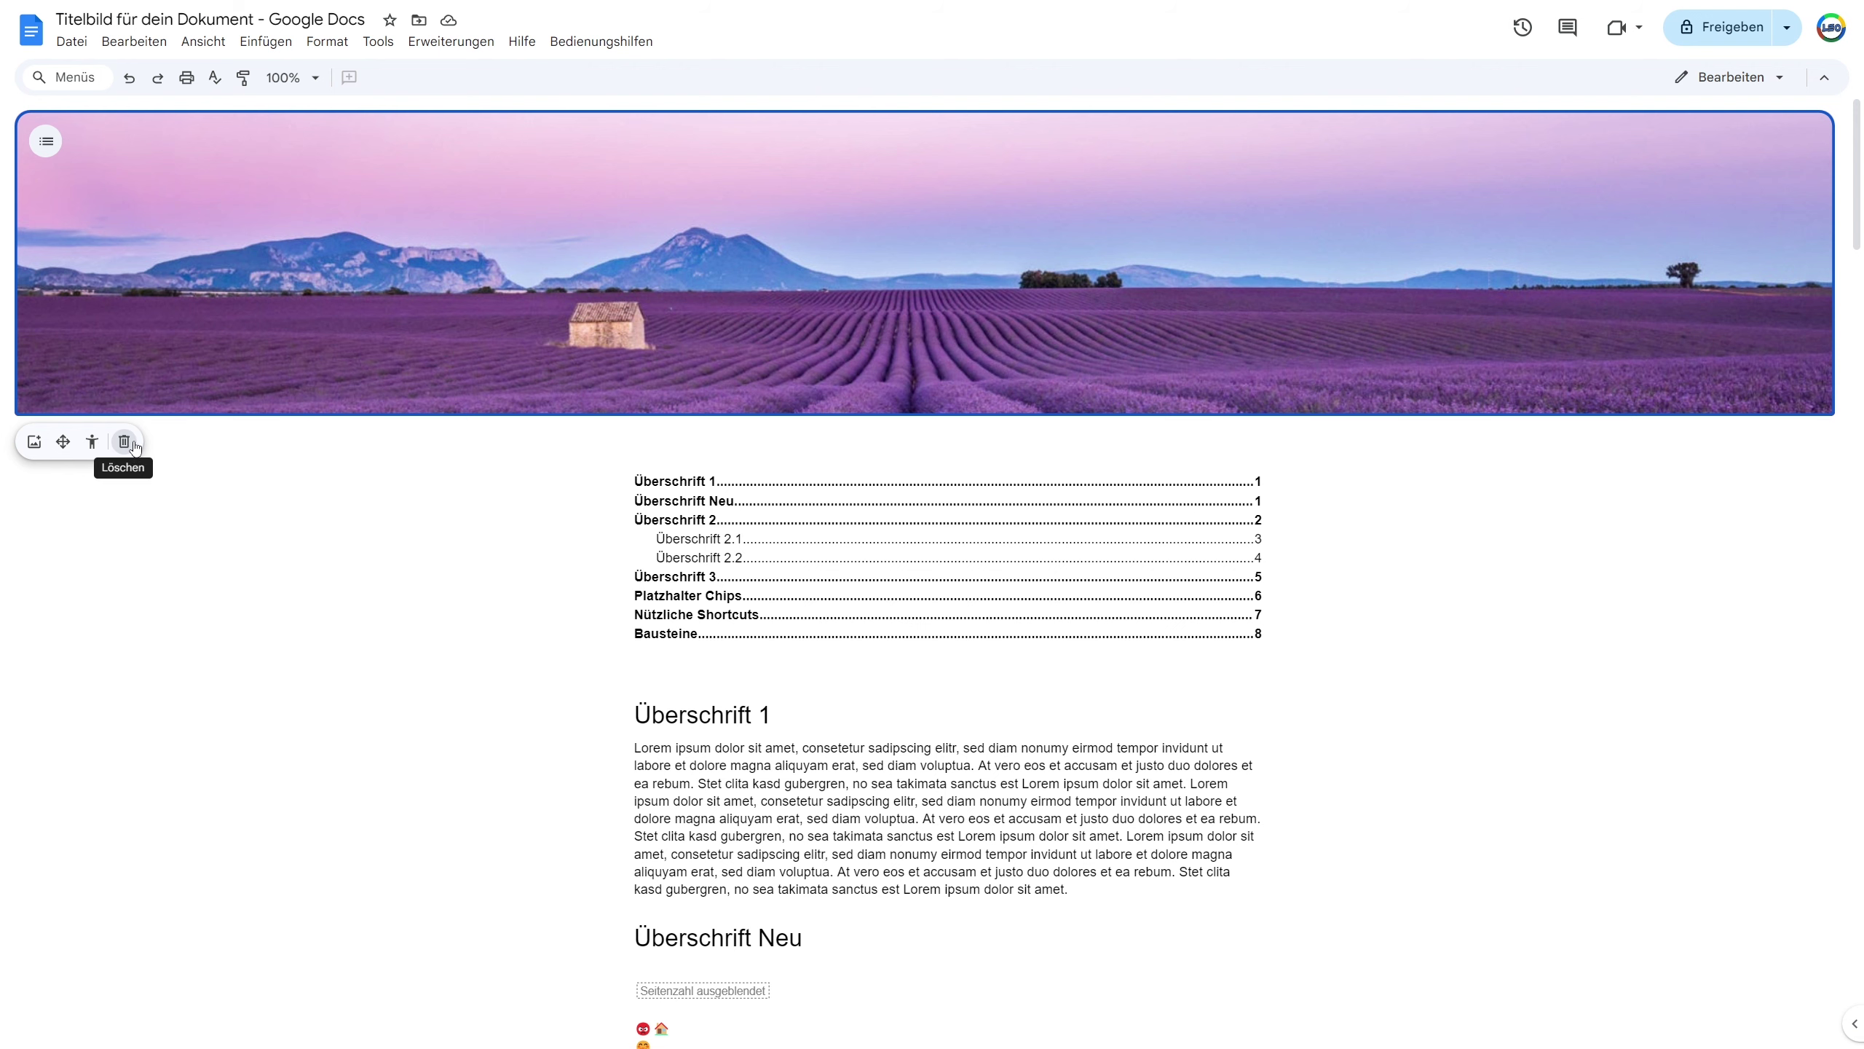
click(125, 442)
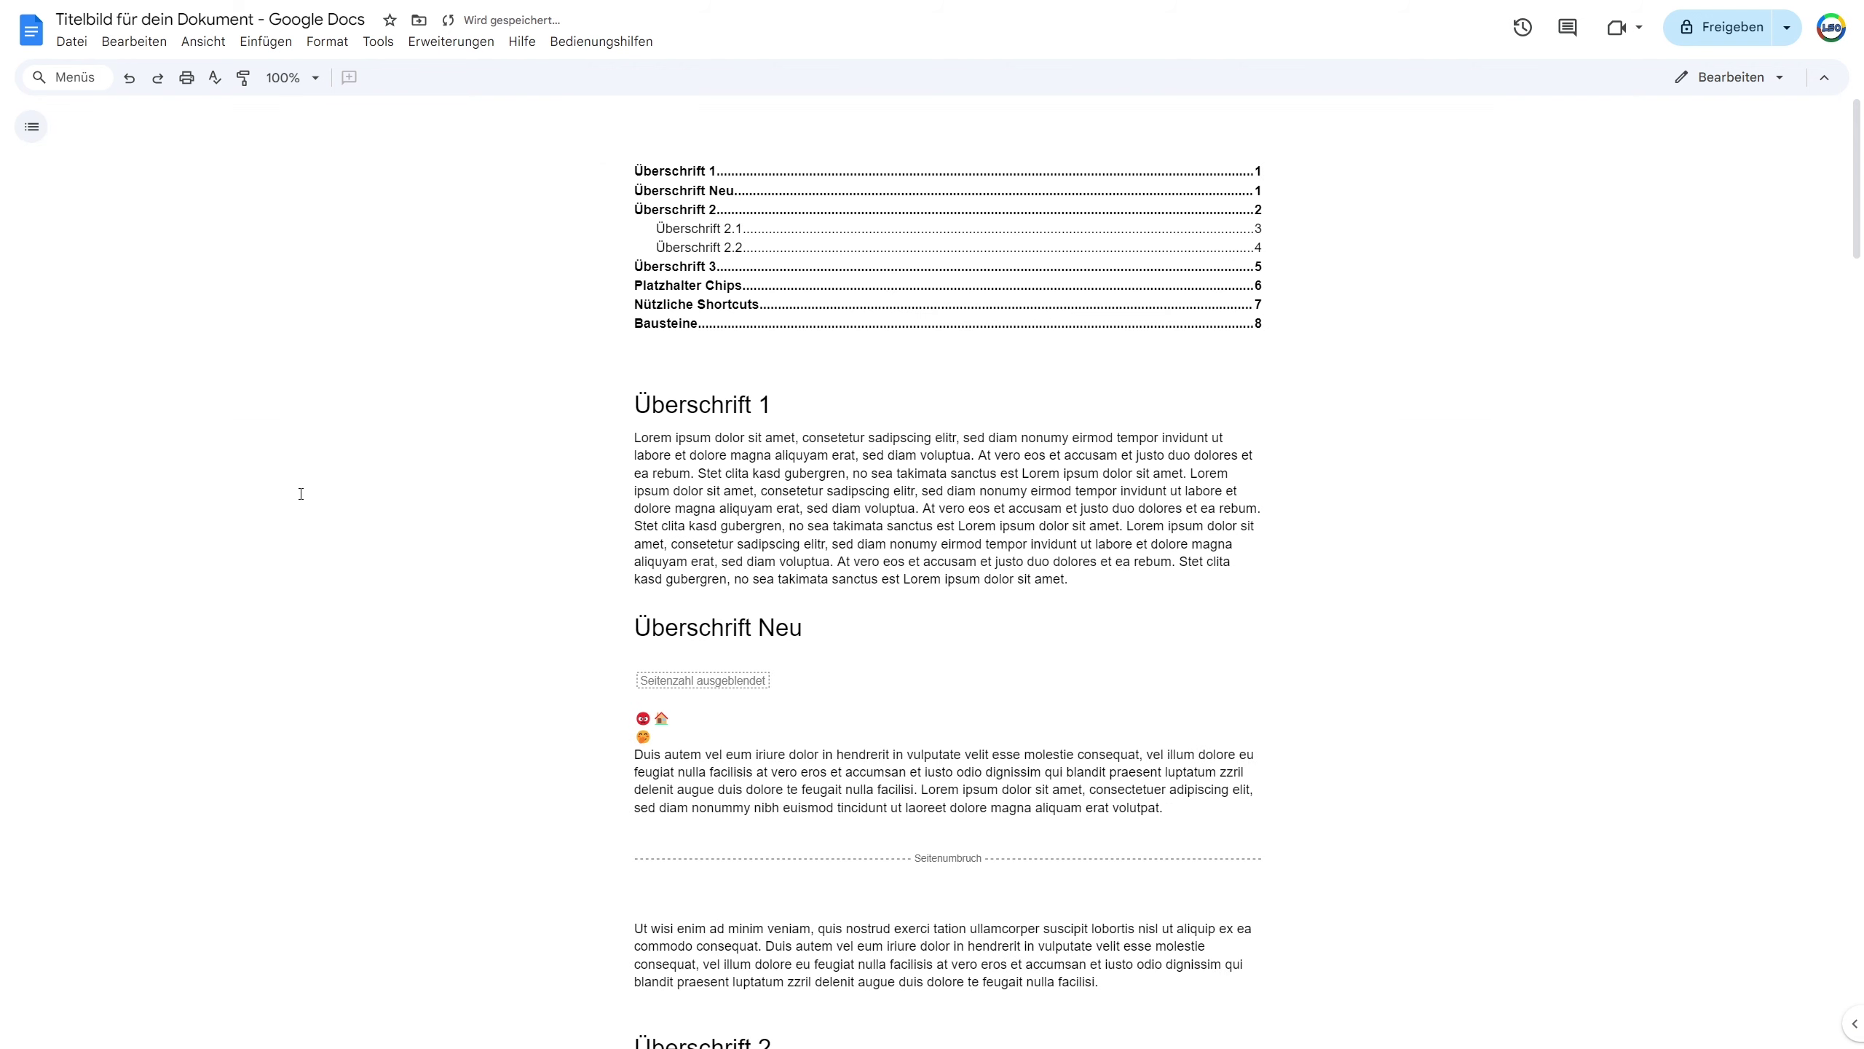
key(ctrl+z)
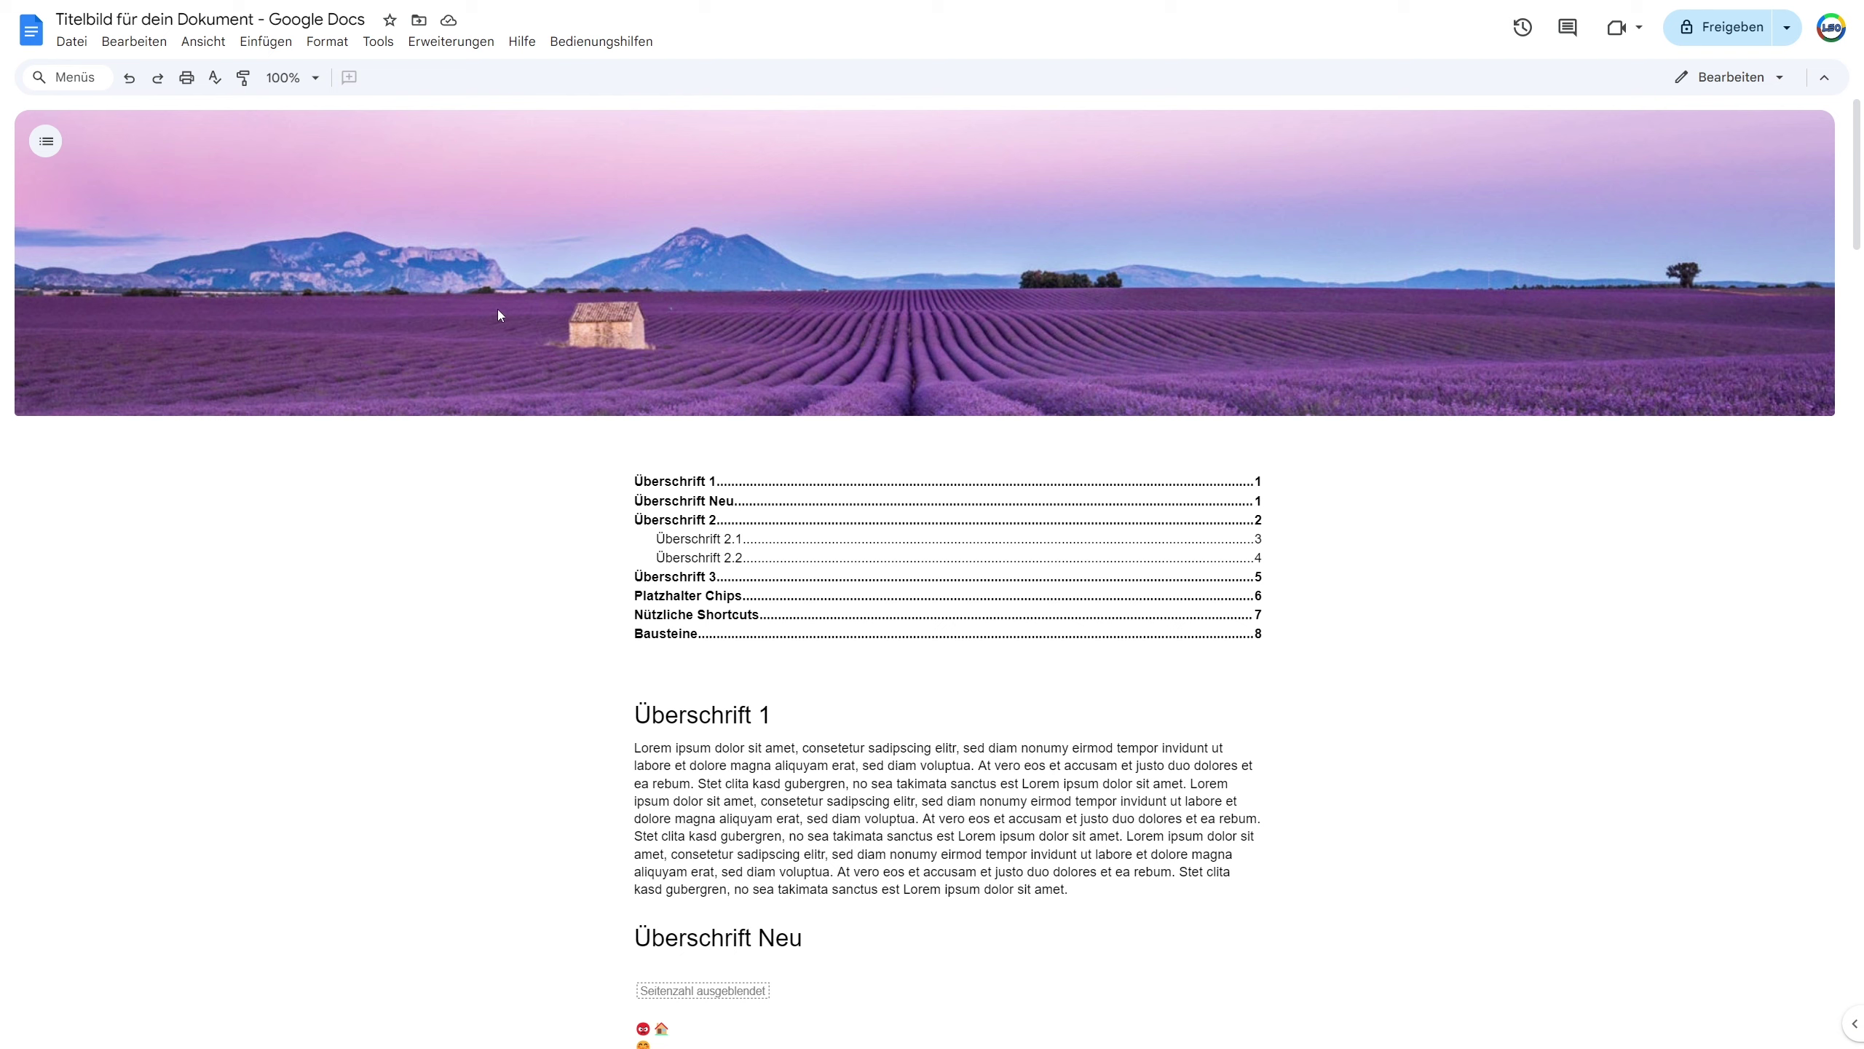
click(625, 756)
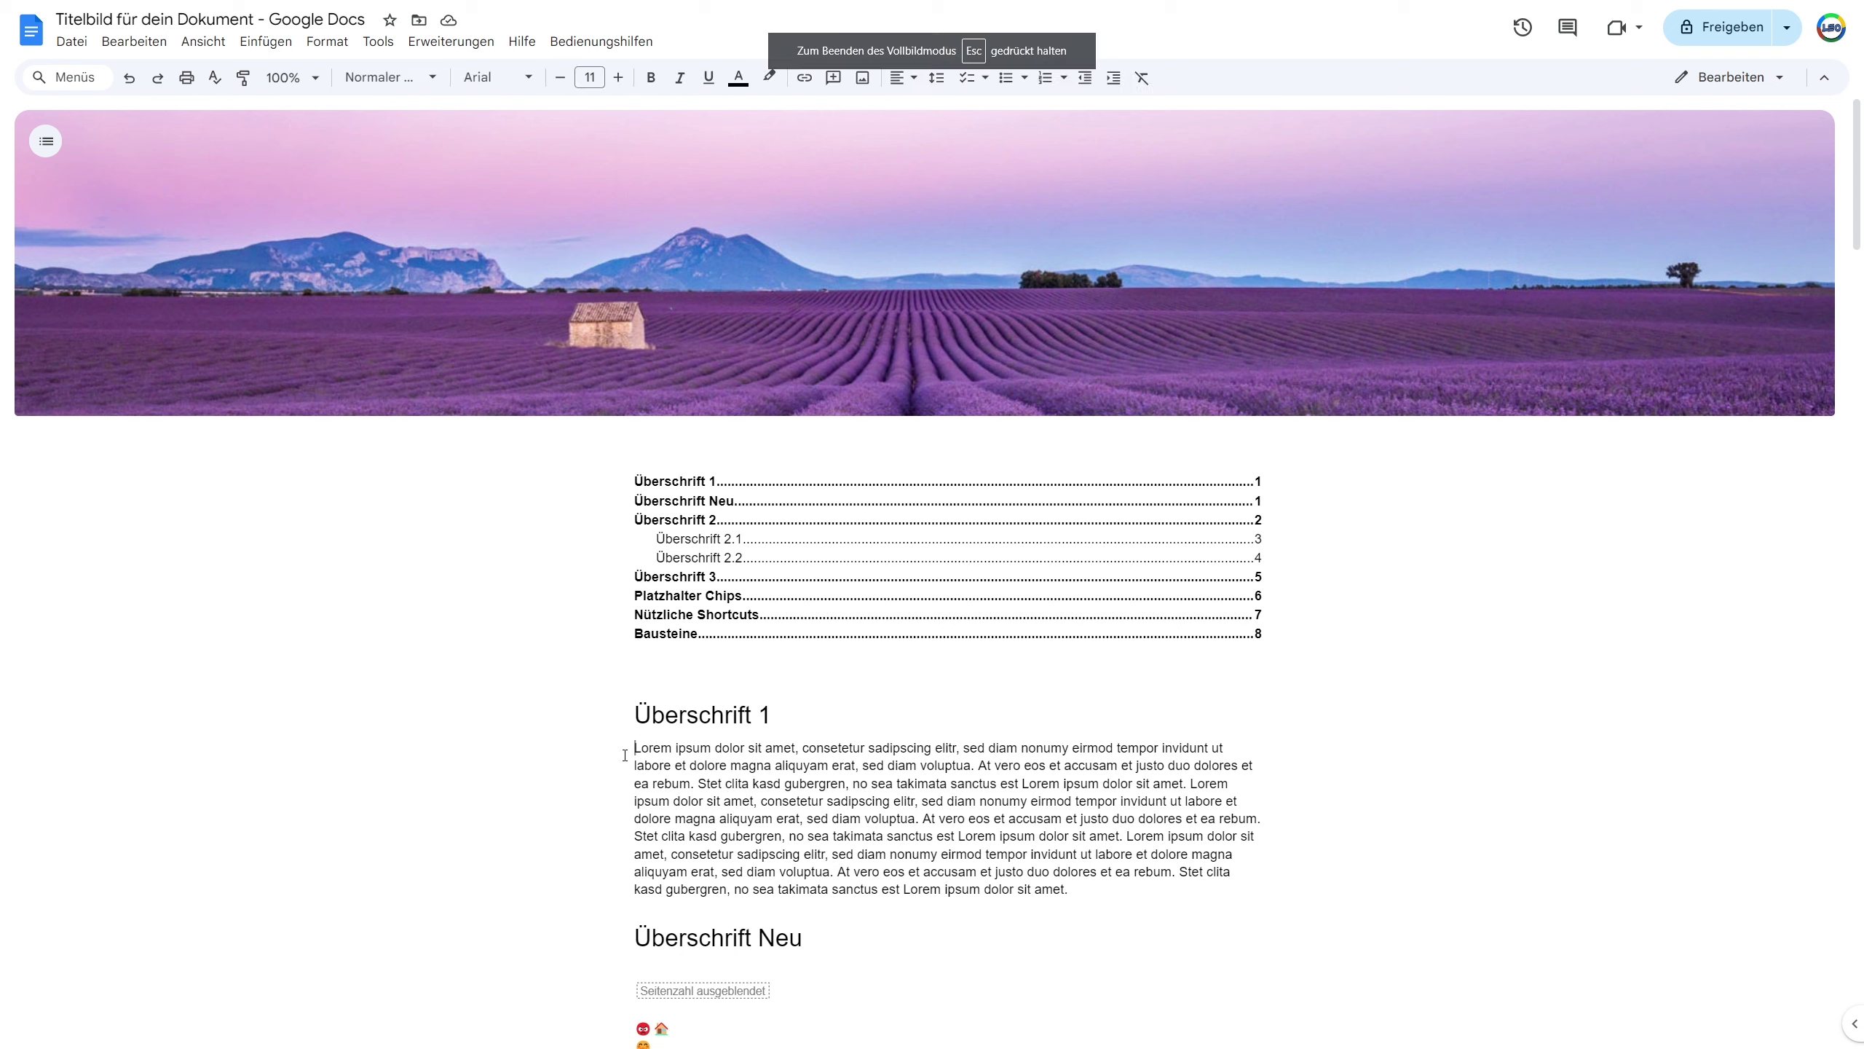